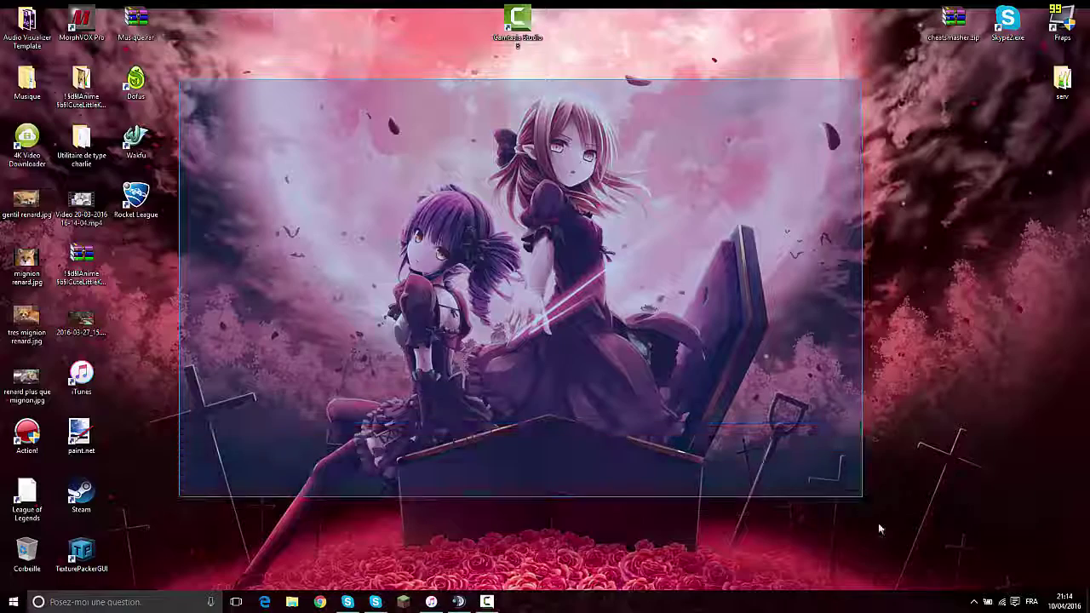
- Optimise Hearthstone: Heroes of Warcraft in NVIDIA GeForce Experience, then close the application
left_click(973, 602)
right_click(961, 532)
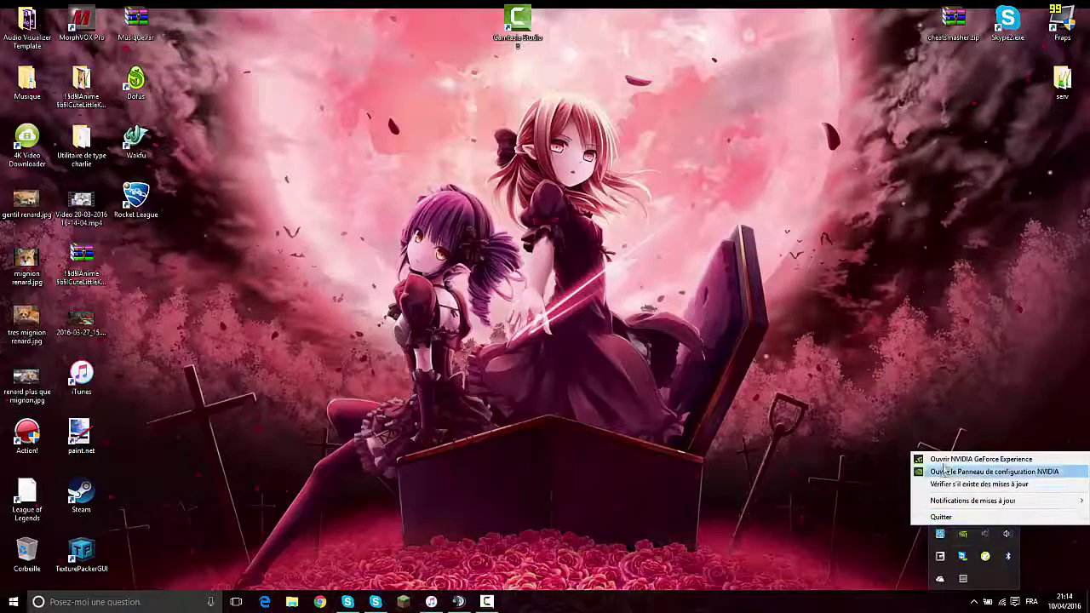
left_click(979, 459)
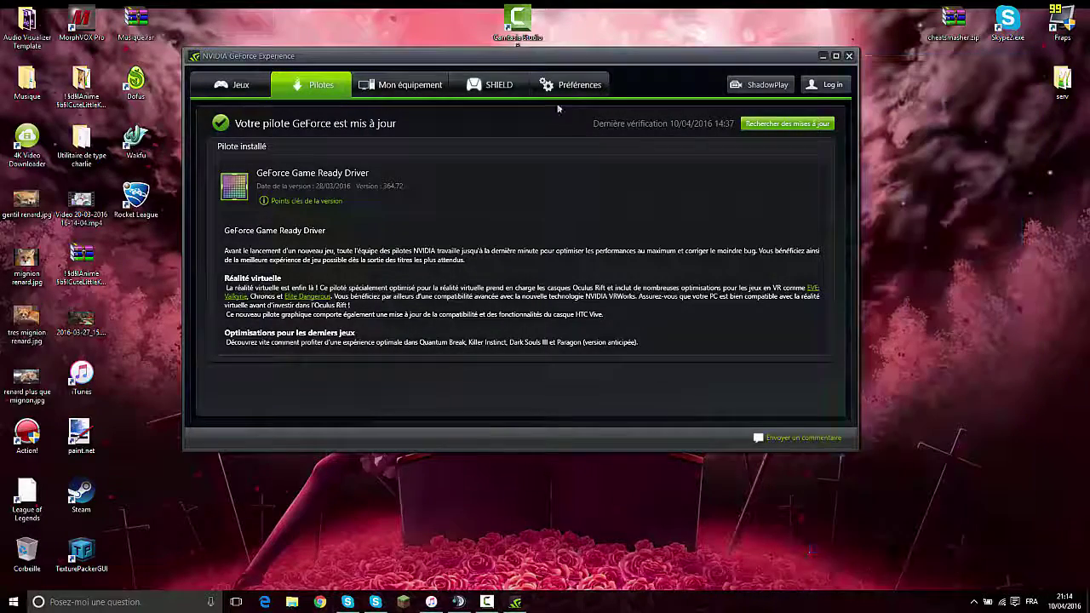
left_click_drag(576, 58, 473, 92)
left_click(136, 120)
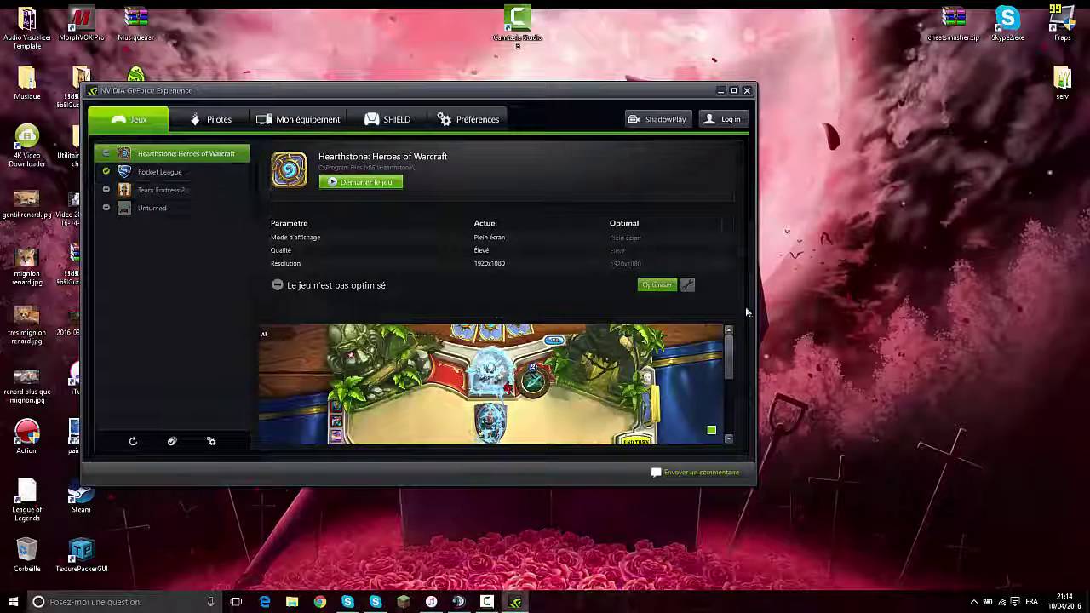
left_click(649, 287)
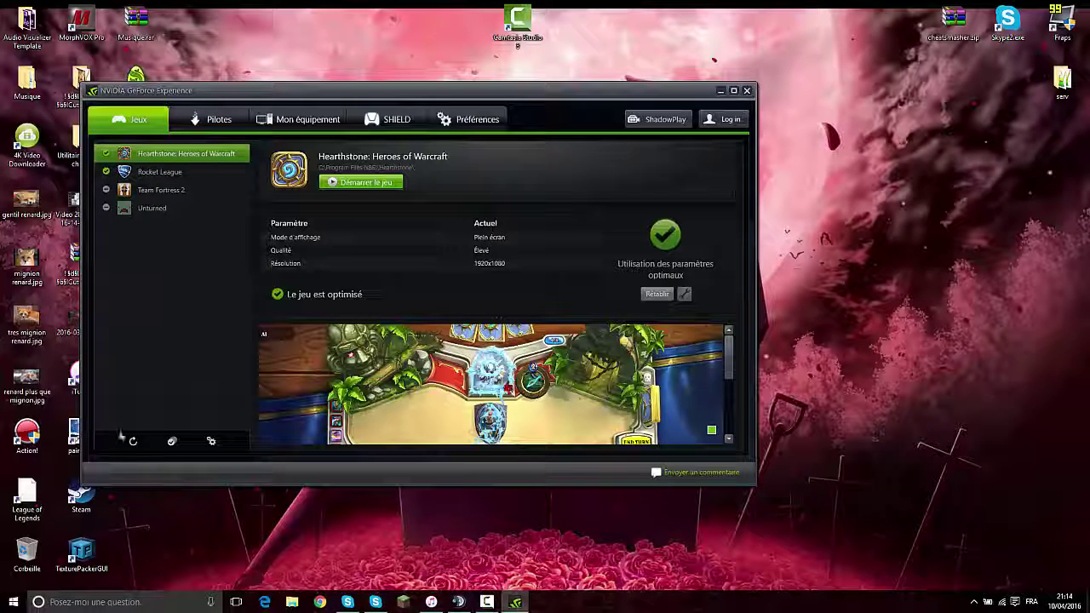
left_click(747, 91)
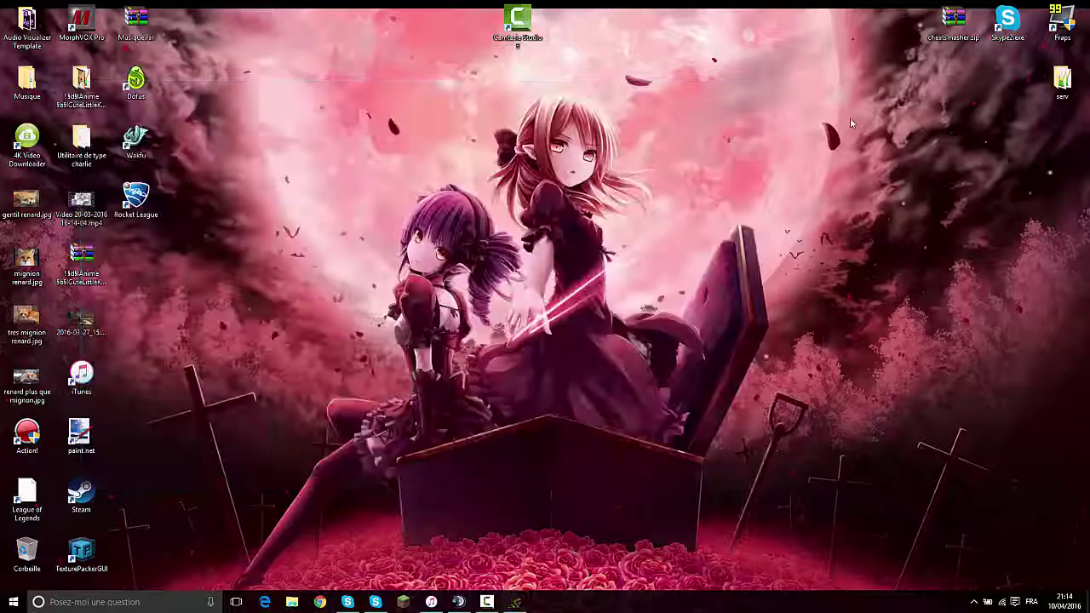
- View the main page of the Intel HD graphics control panel, then close it
left_click(403, 601)
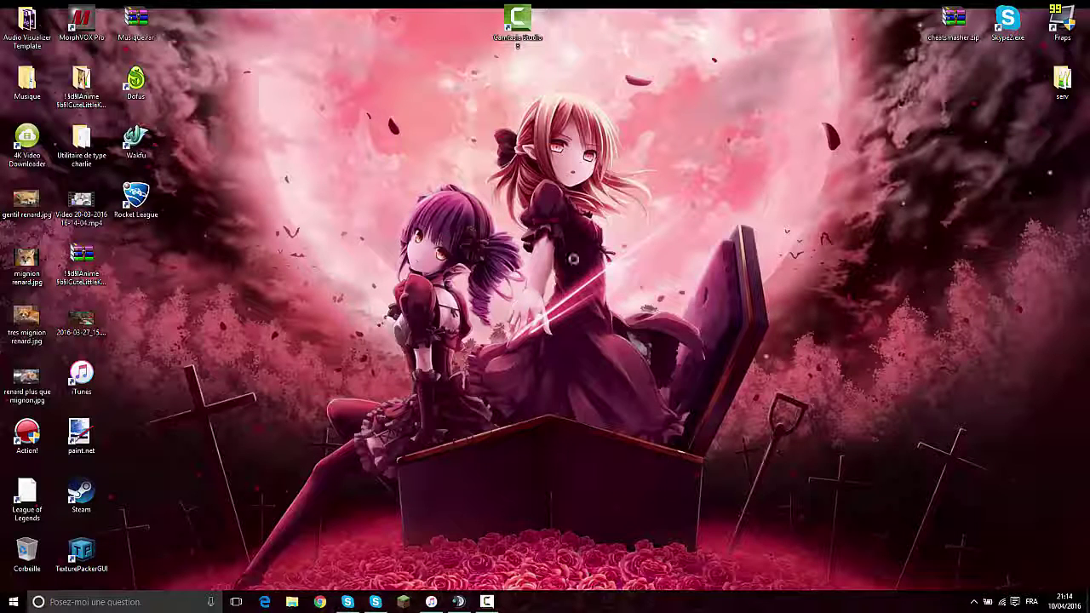
right_click(577, 265)
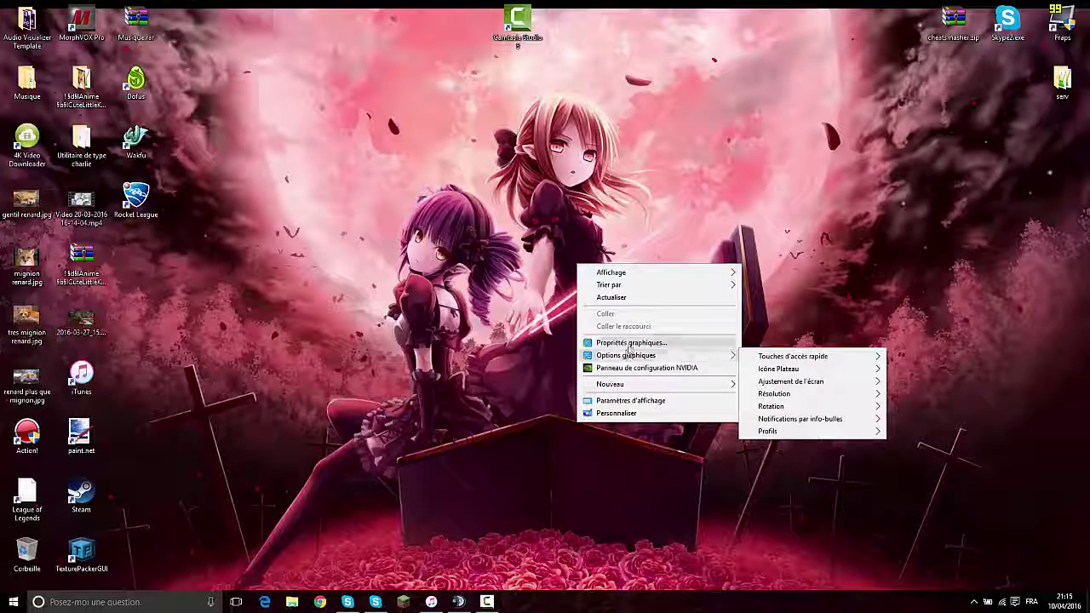
left_click(630, 343)
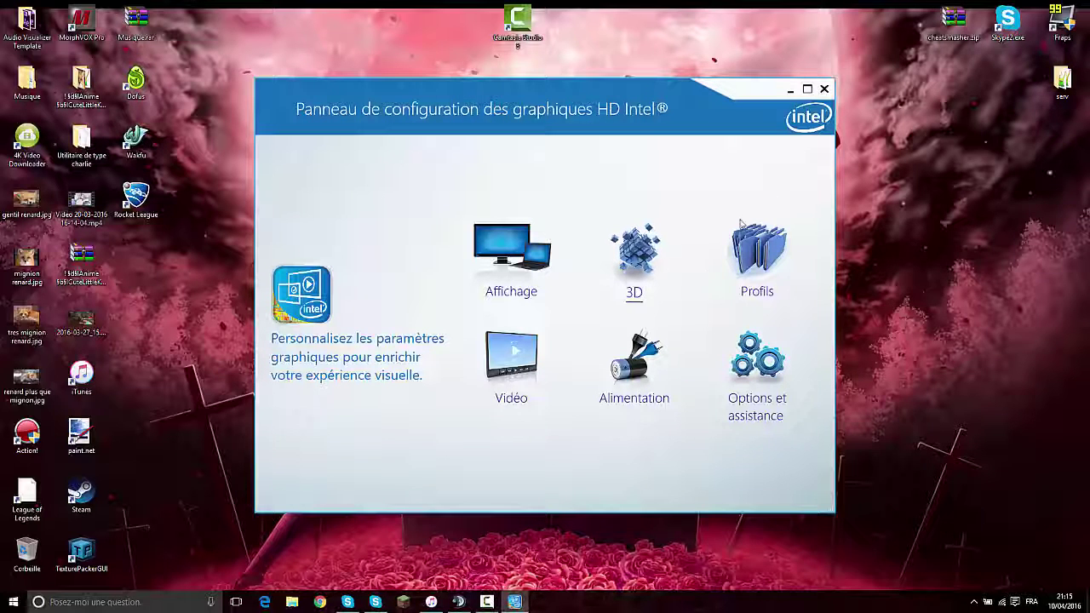
left_click(825, 89)
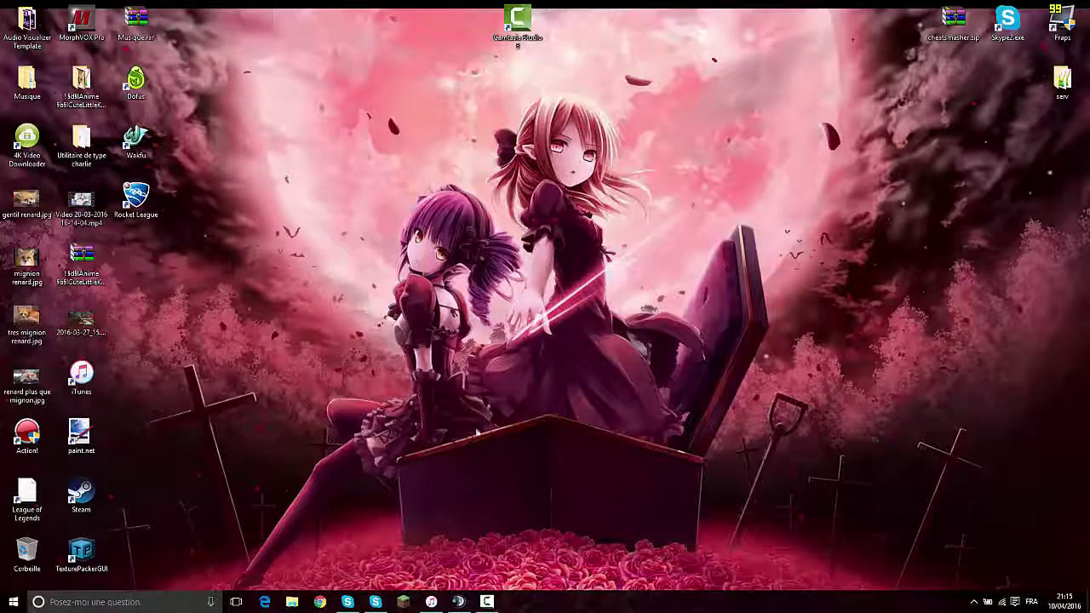
left_click(974, 602)
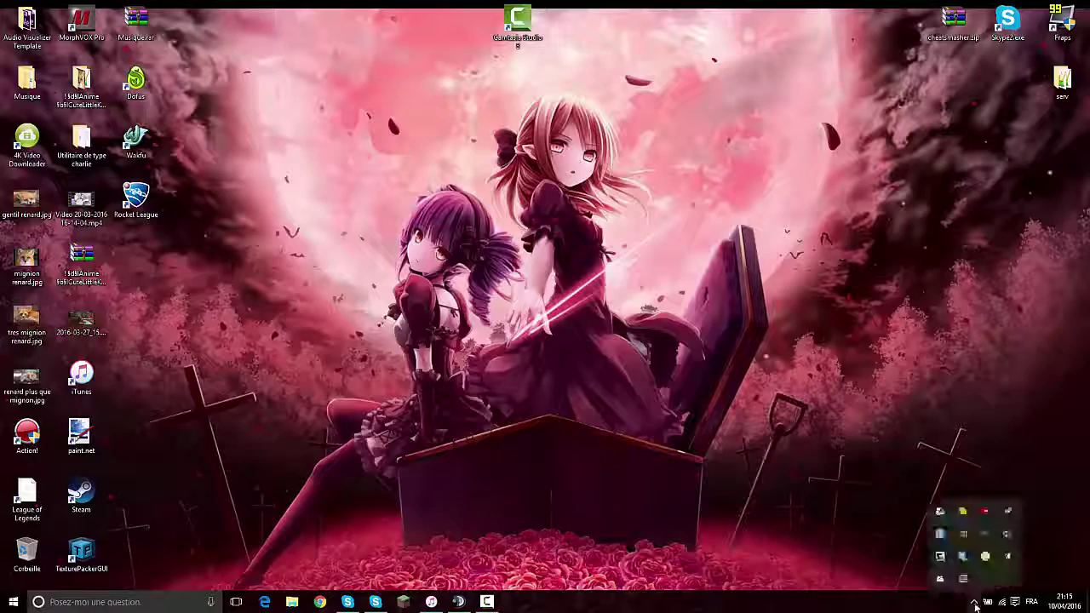
left_click(974, 601)
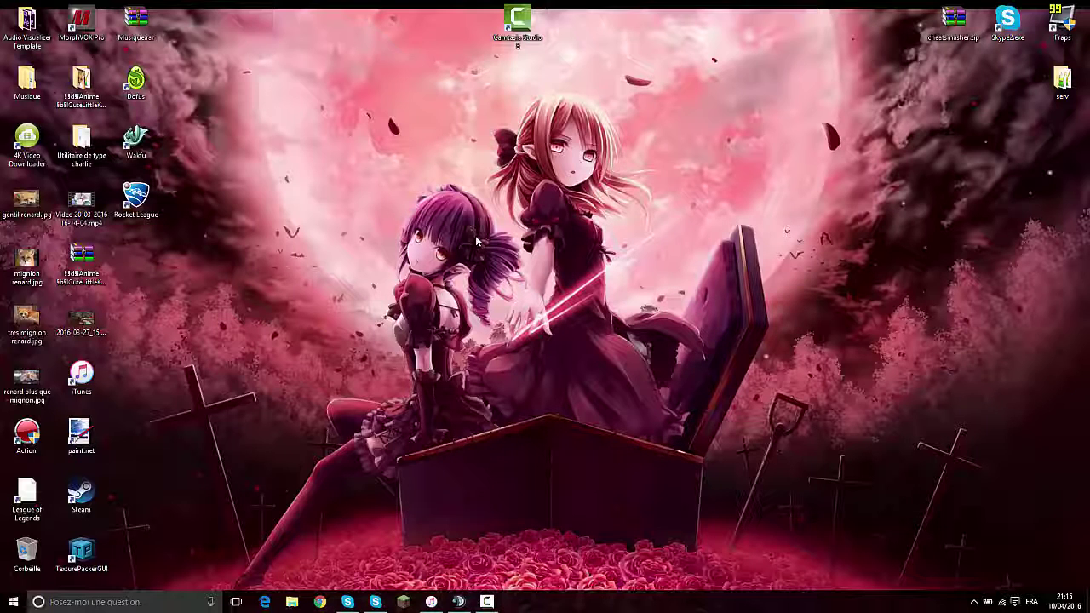
right_click(513, 151)
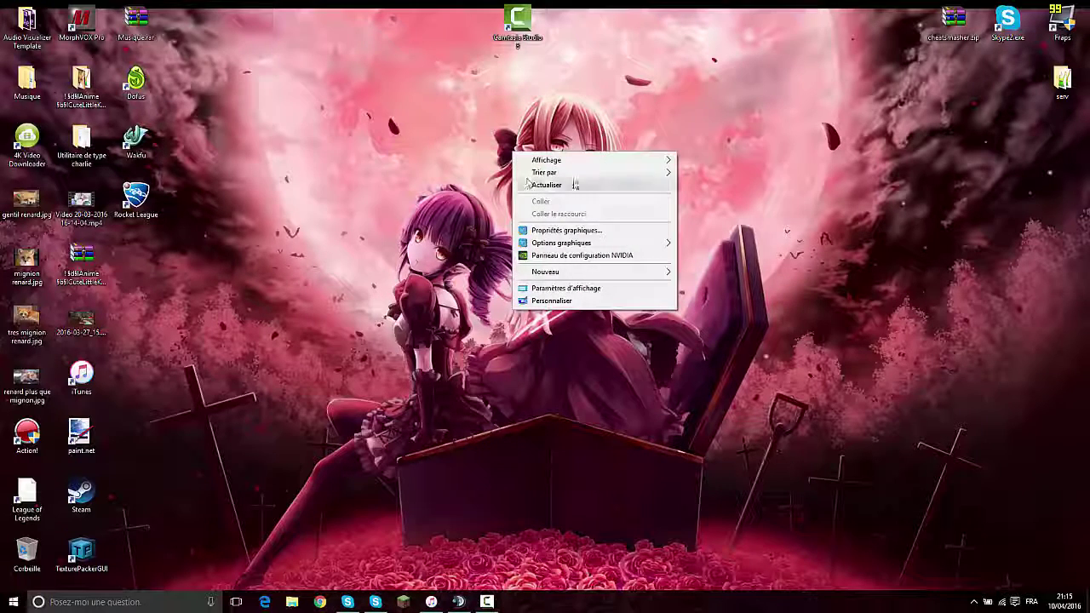
left_click(677, 118)
left_click_drag(363, 124, 428, 209)
left_click_drag(506, 217, 787, 470)
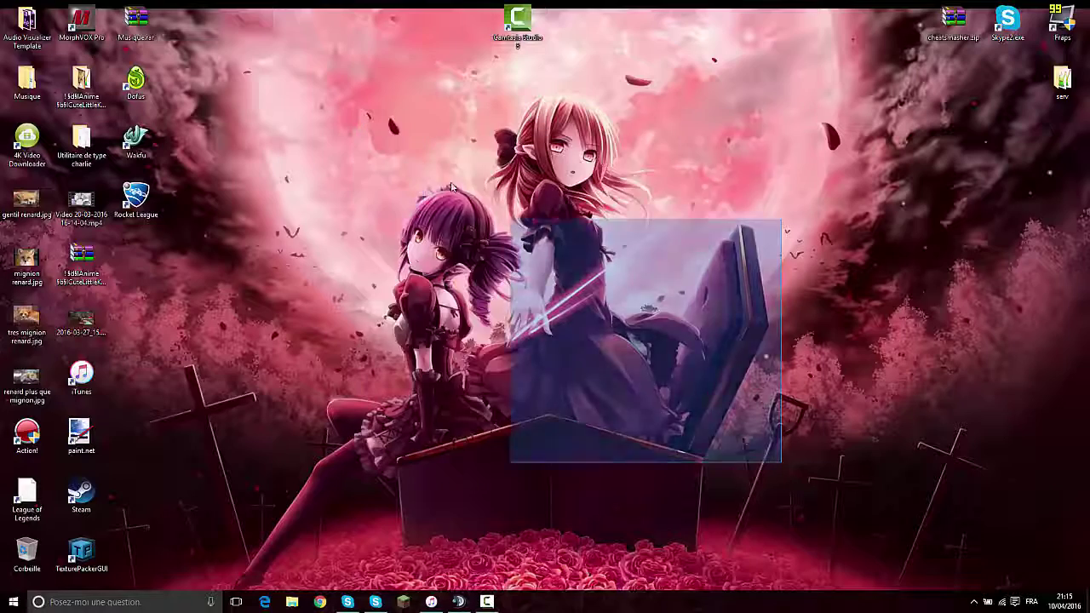
left_click_drag(330, 122, 484, 209)
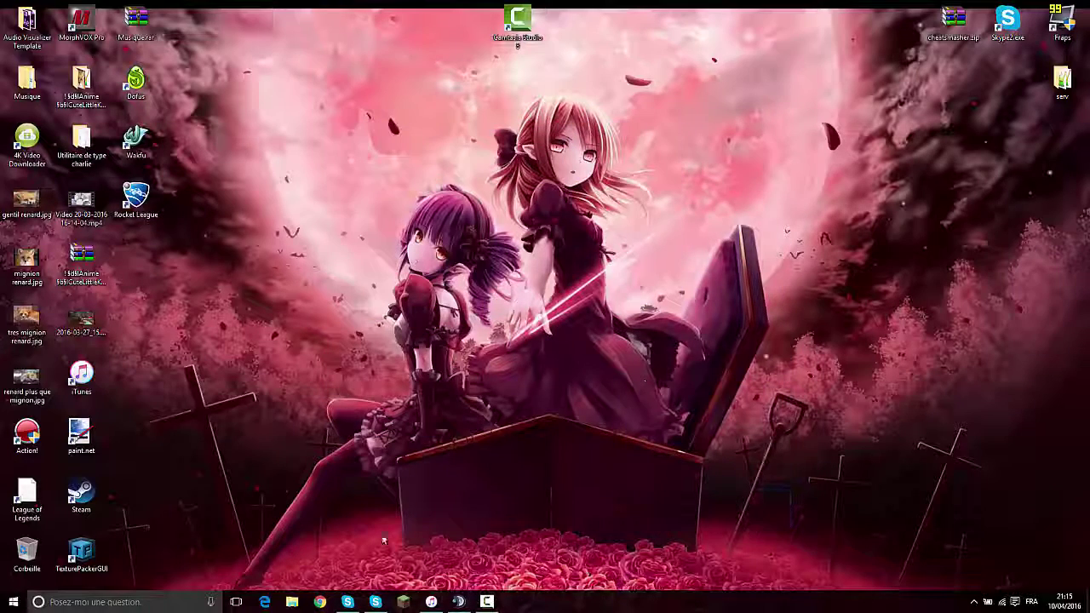
- Switch to the Minecraft Launcher and look over the LabyMod-1.8.8 profile's settings without changing them
left_click(405, 602)
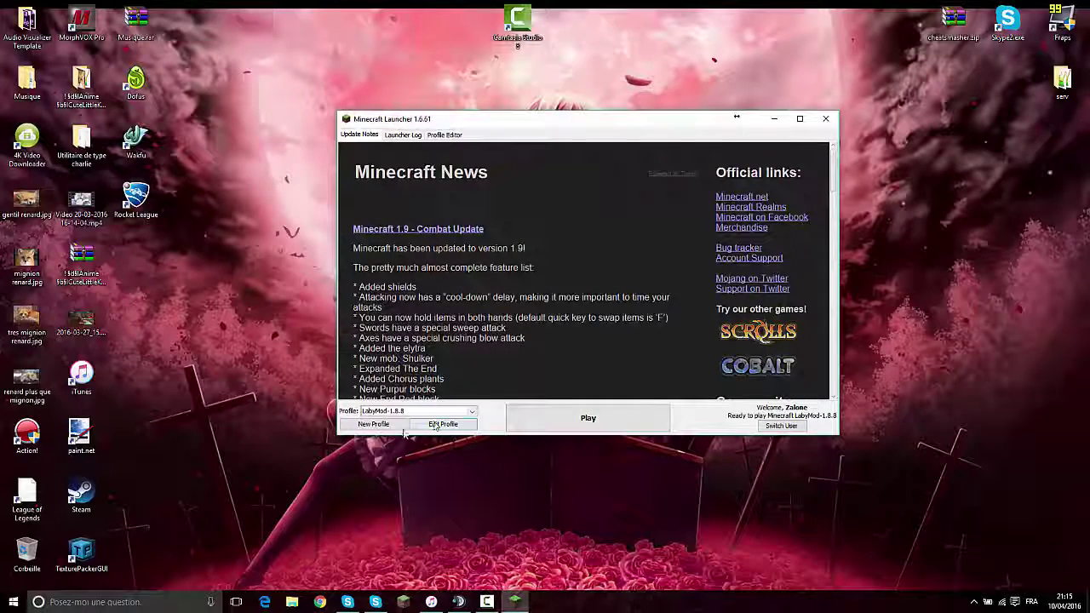
left_click_drag(594, 116, 494, 111)
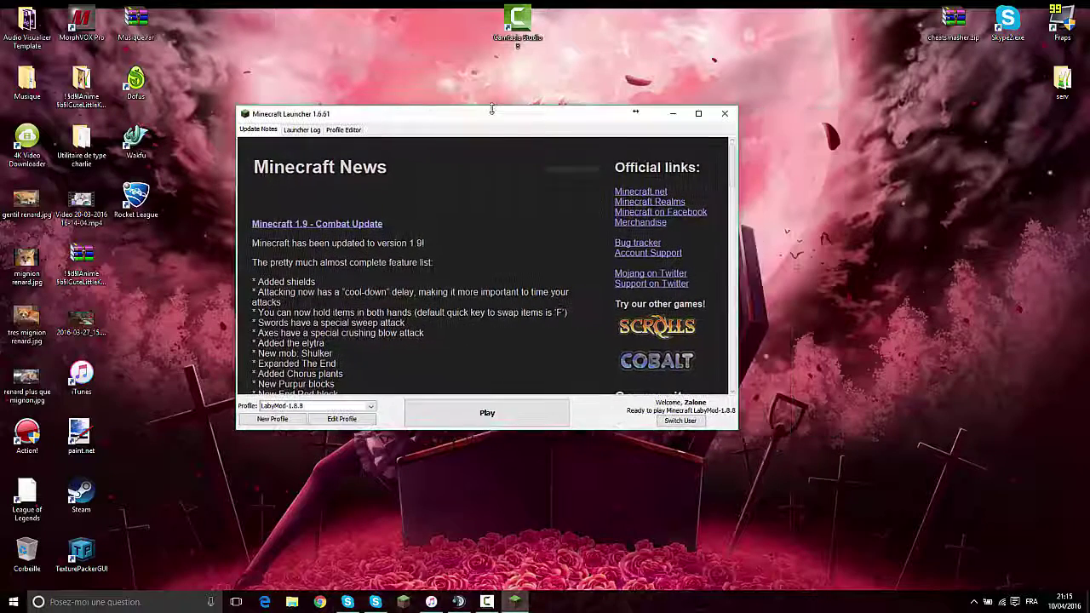
left_click(342, 420)
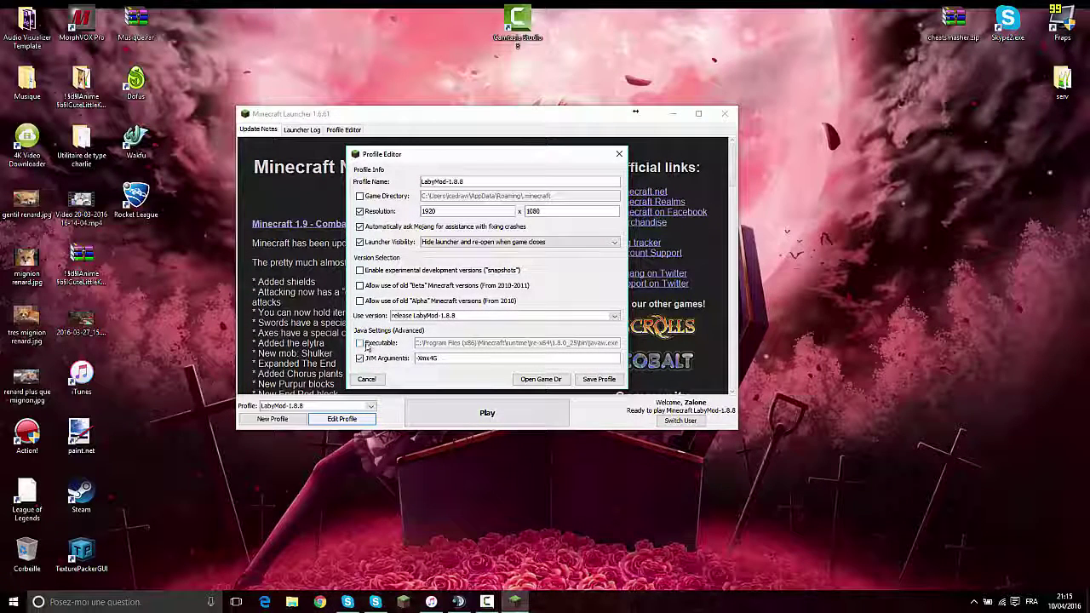
left_click(619, 153)
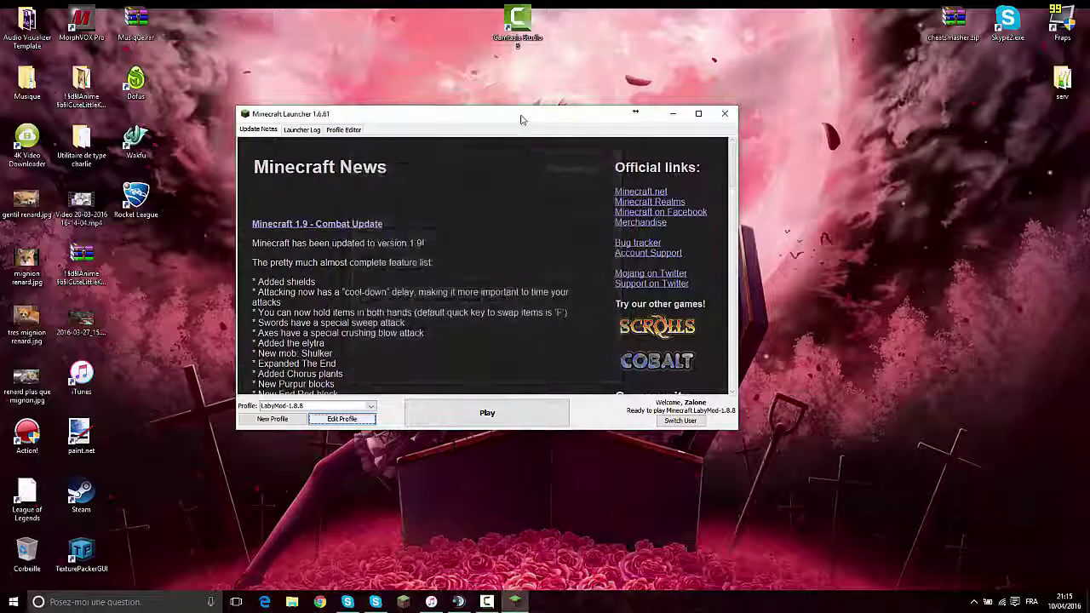
- Enable the LabyMod-1.8.8 profile's Executable field to examine its Java path, then disable it and close the launcher without saving
left_click_drag(636, 112, 663, 102)
left_click(369, 409)
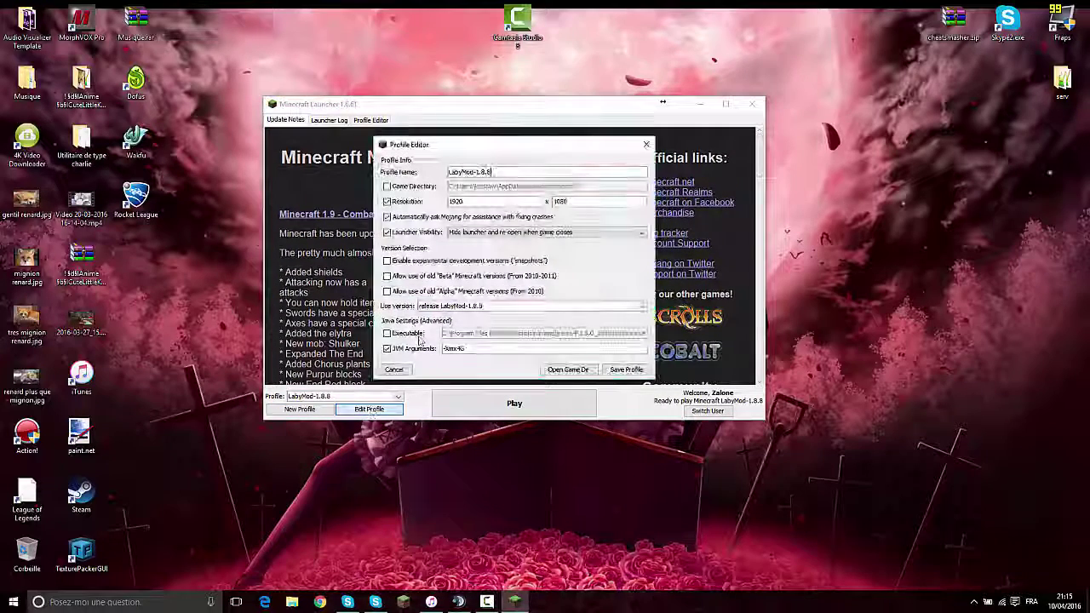
left_click(387, 333)
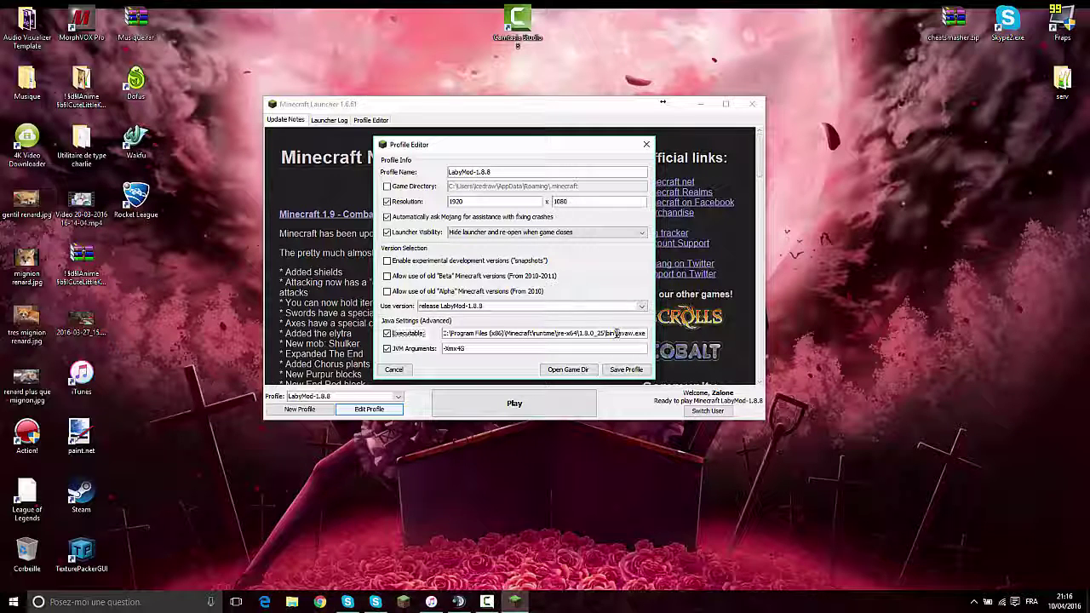
left_click_drag(617, 333, 644, 333)
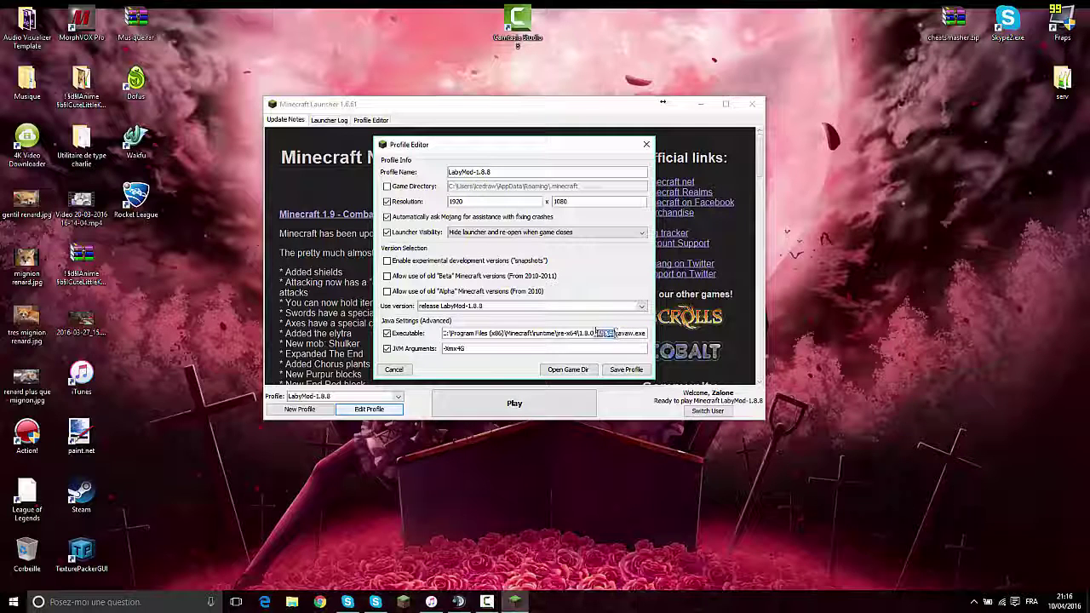
left_click_drag(599, 333, 473, 322)
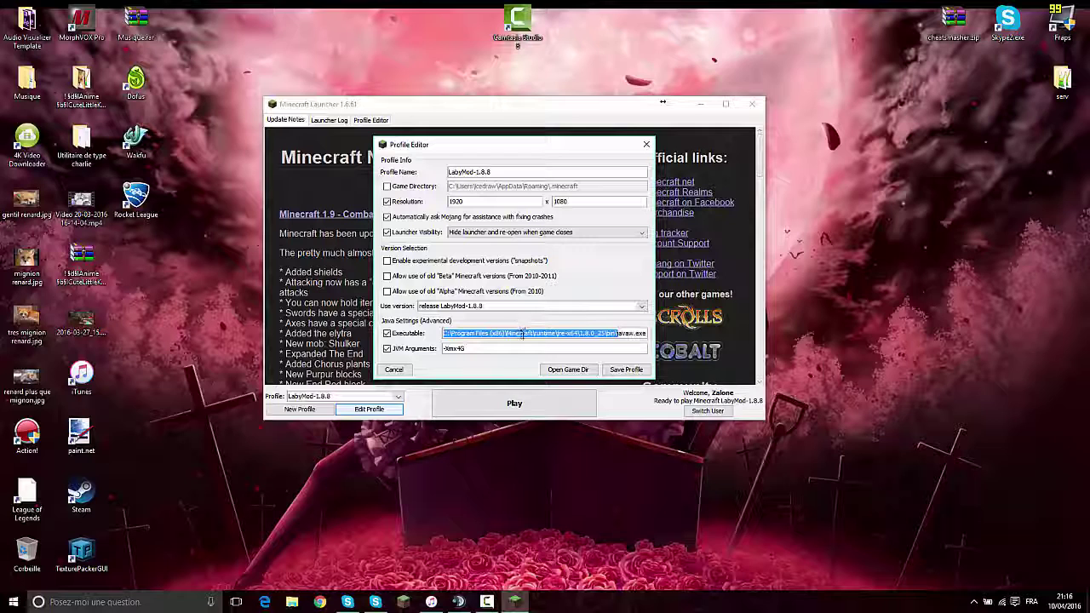
left_click(527, 291)
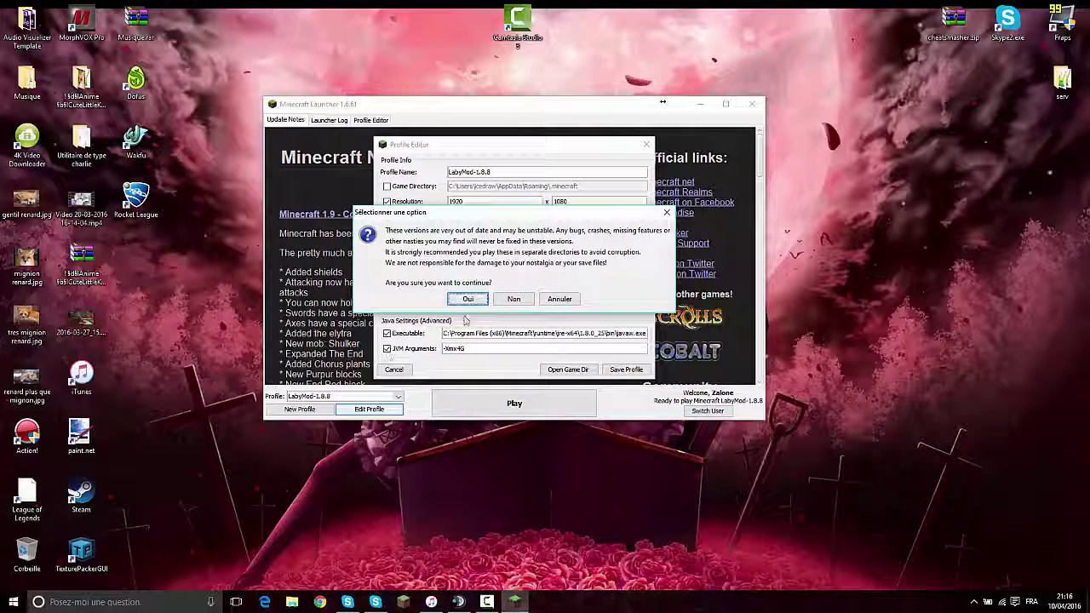
left_click(532, 299)
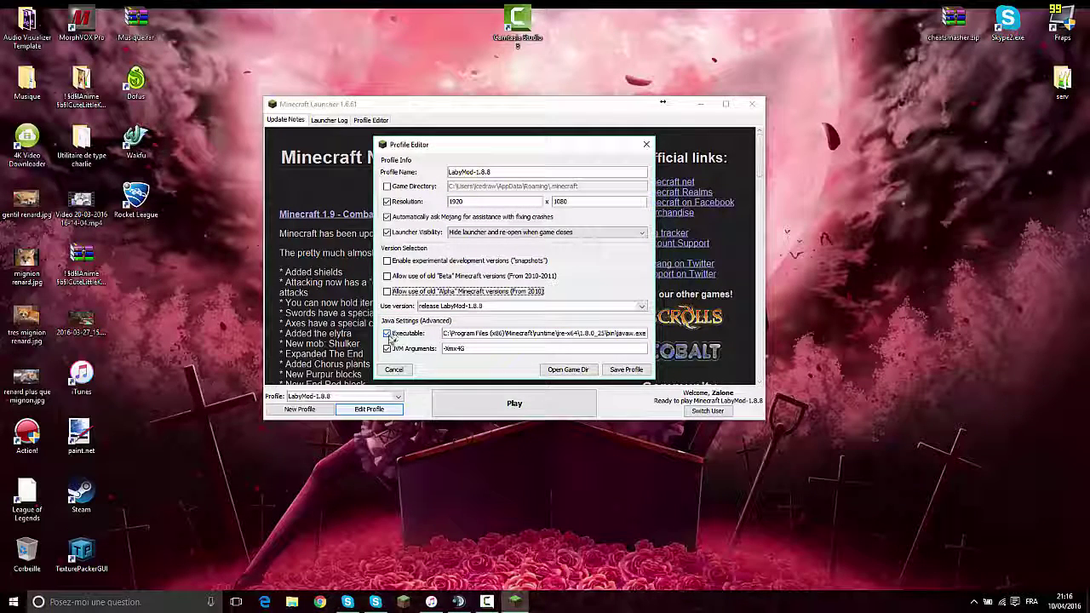
left_click(388, 334)
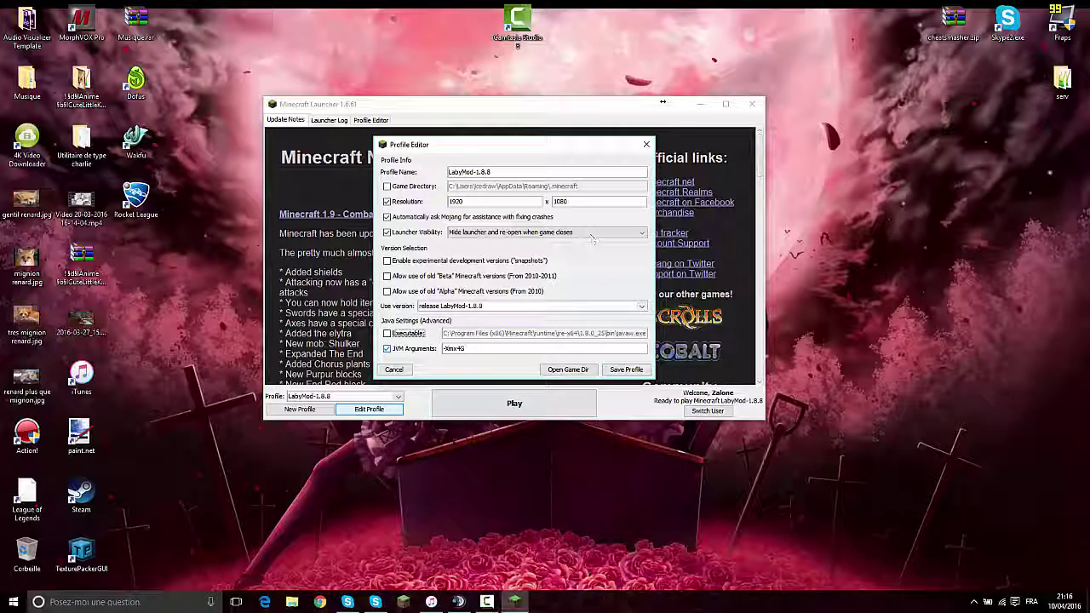
left_click(647, 144)
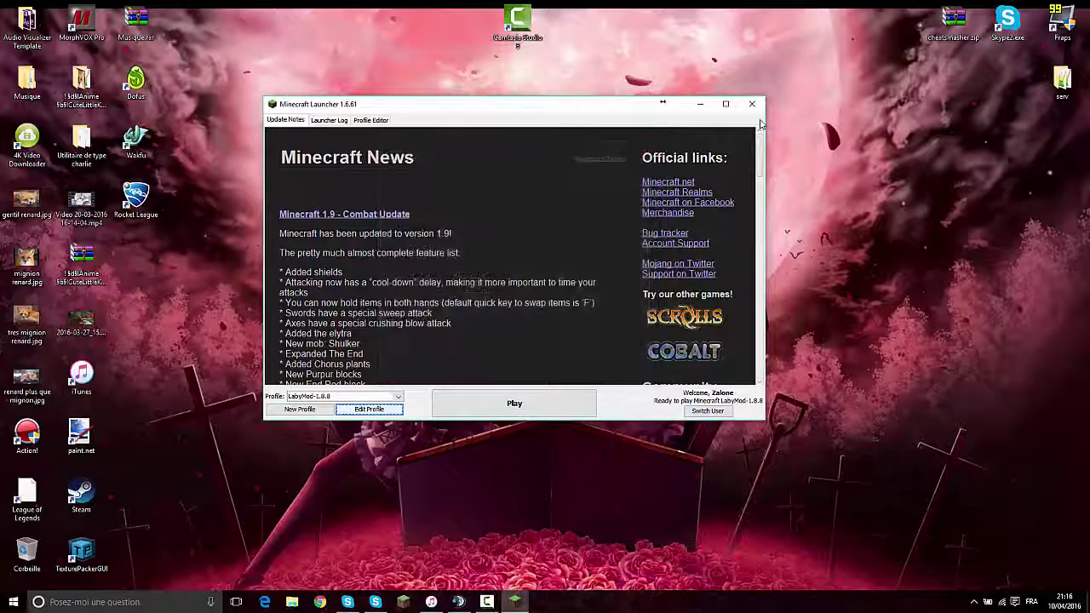
left_click(752, 103)
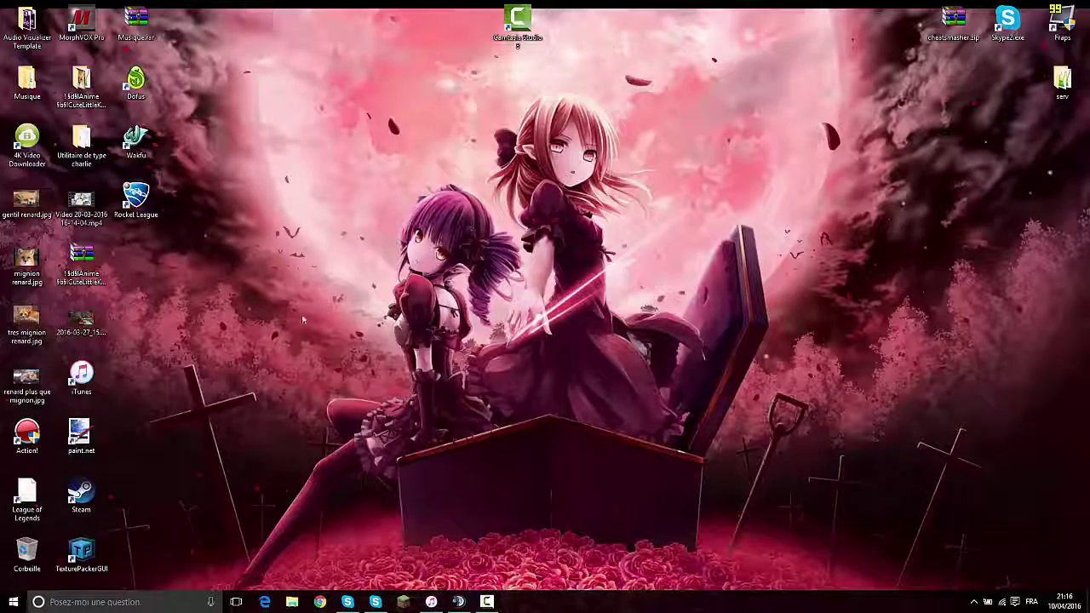
- Open the NVIDIA Control Panel and show the 3D page for adjusting image settings with preview
right_click(518, 218)
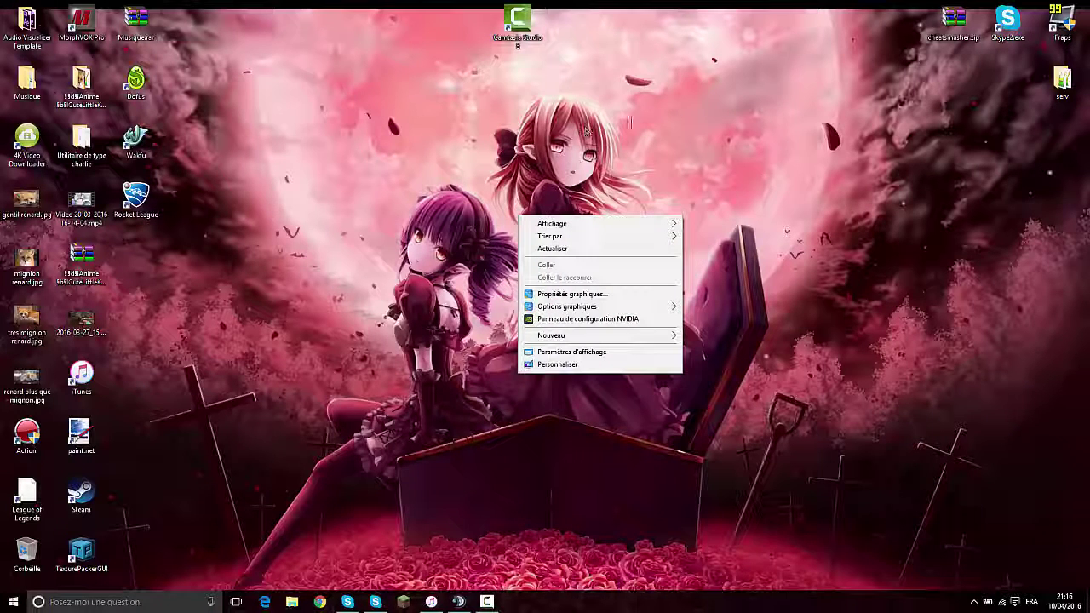
left_click(627, 322)
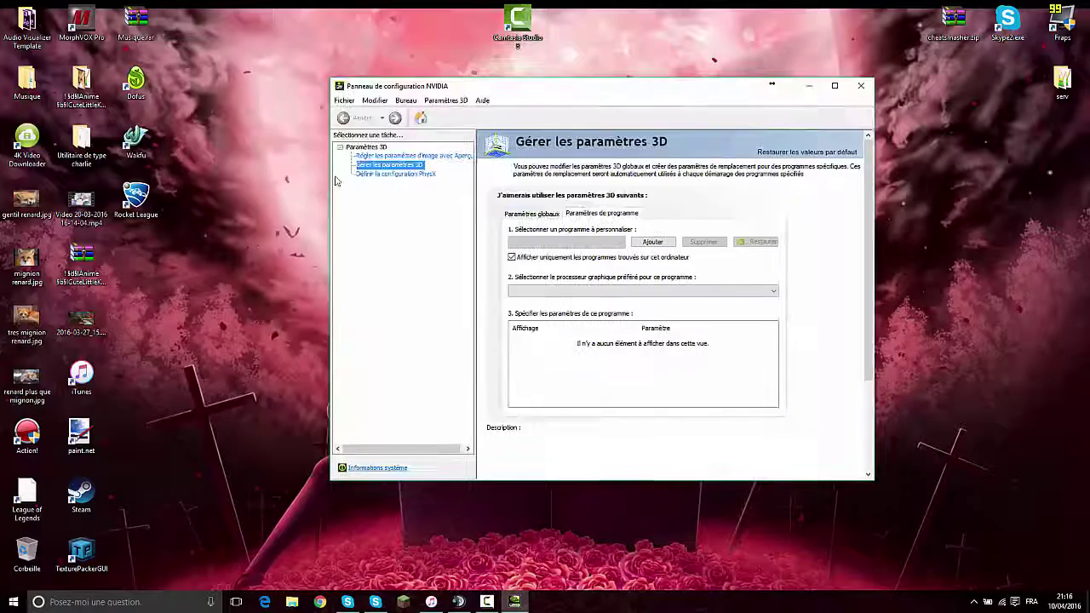
left_click_drag(605, 96, 422, 99)
left_click(182, 152)
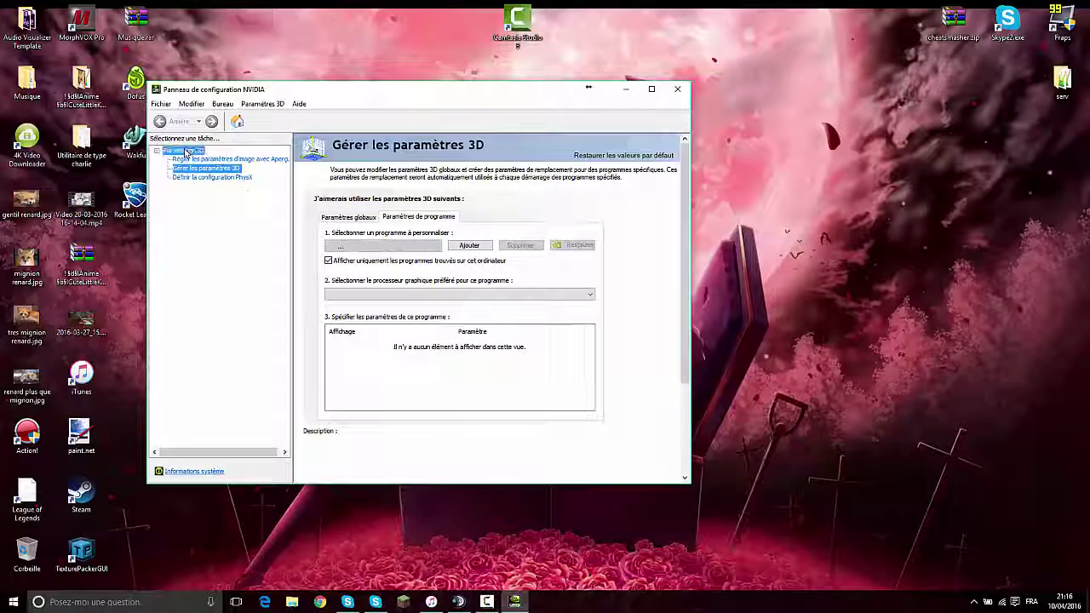
left_click(183, 159)
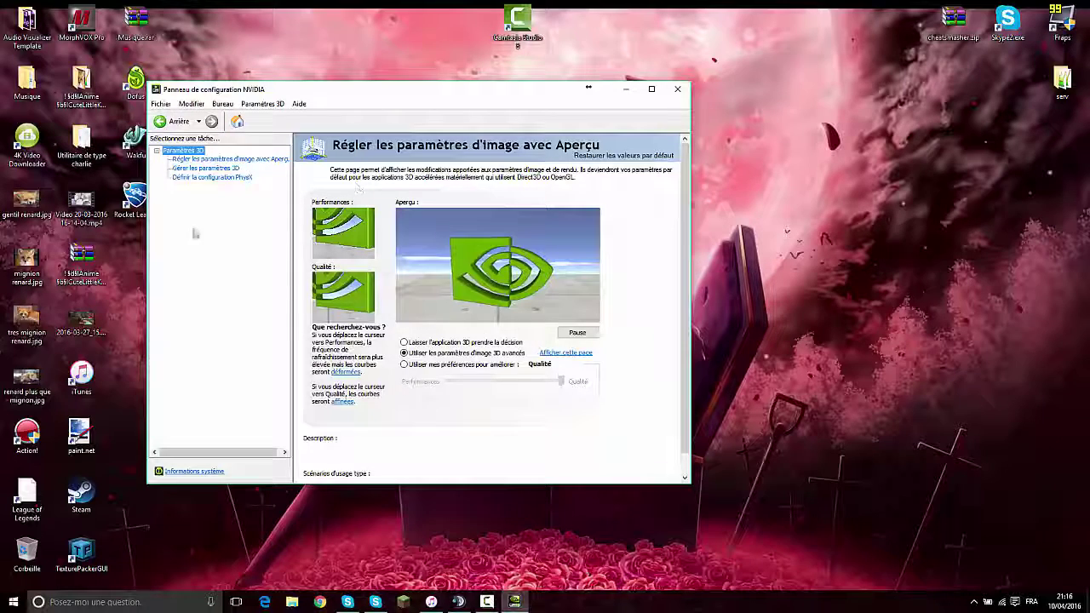
left_click_drag(409, 89, 564, 65)
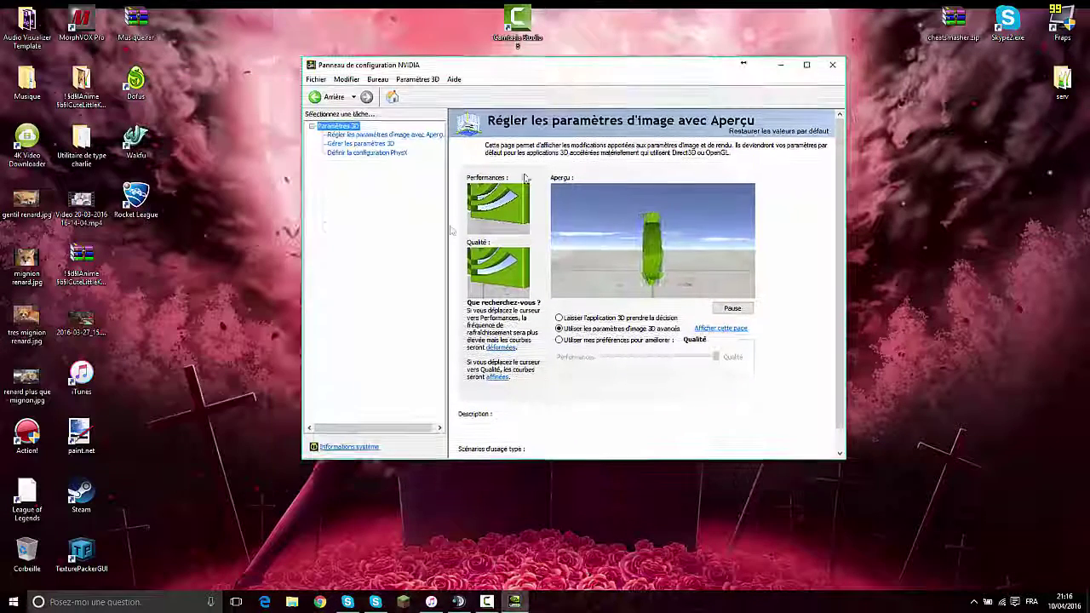
- Add javaw.exe from C:\Program Files (x86)\Minecraft\runtime\jre-x64\1.8.0_25\bin to the program-specific settings of Gérer les paramètres 3D
left_click(350, 144)
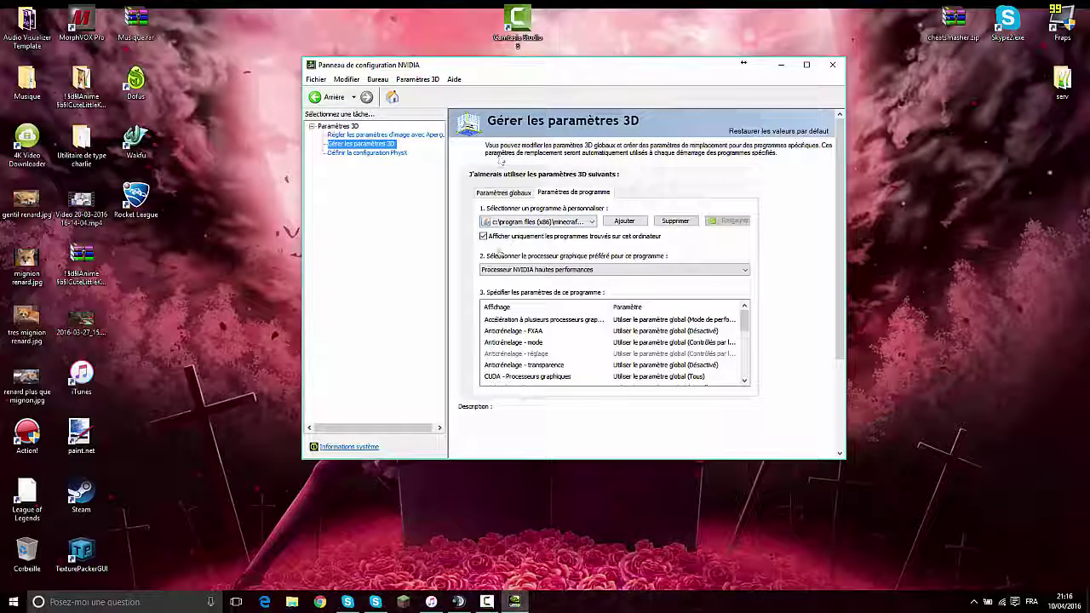
left_click(624, 221)
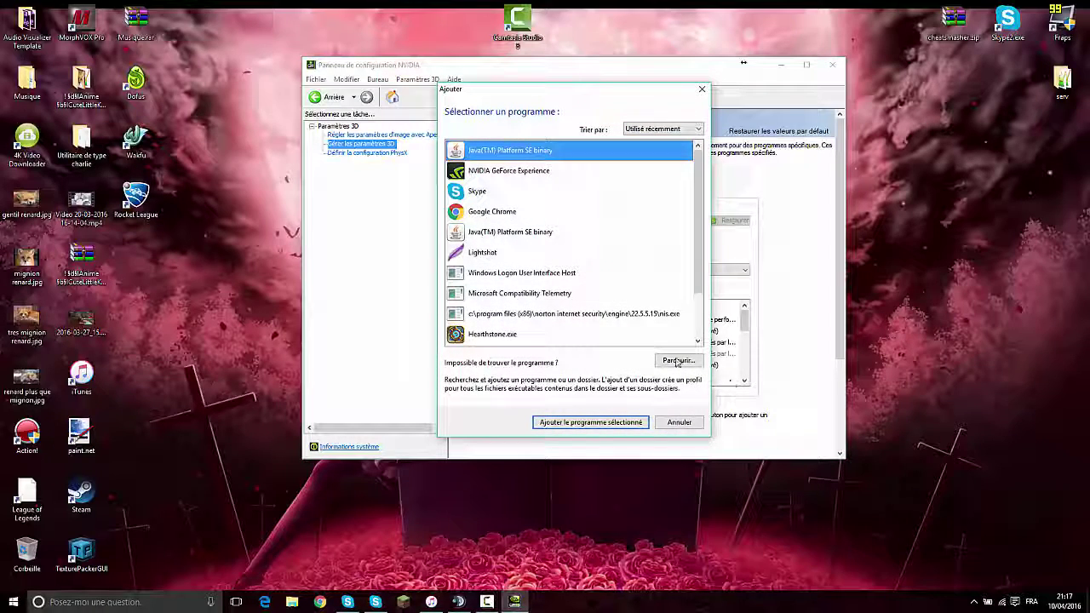
left_click(678, 361)
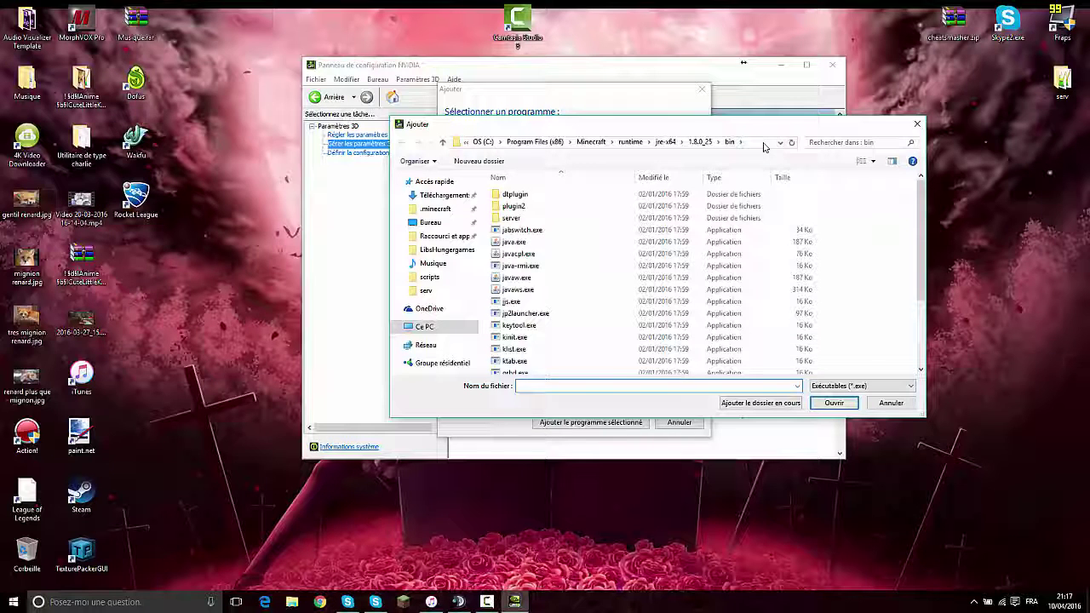
left_click(764, 146)
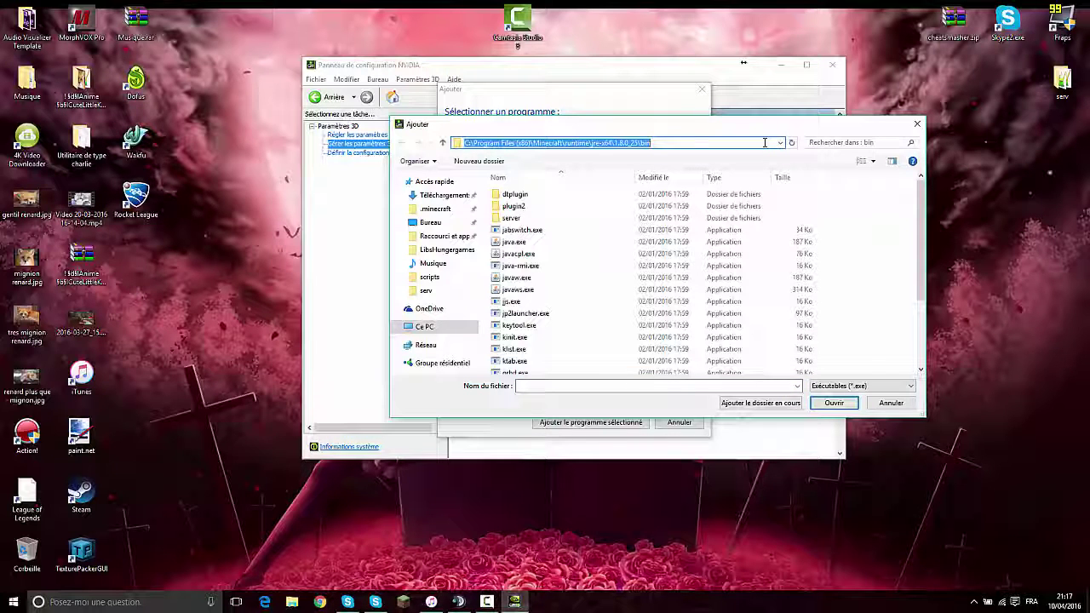
left_click(765, 143)
type("\\")
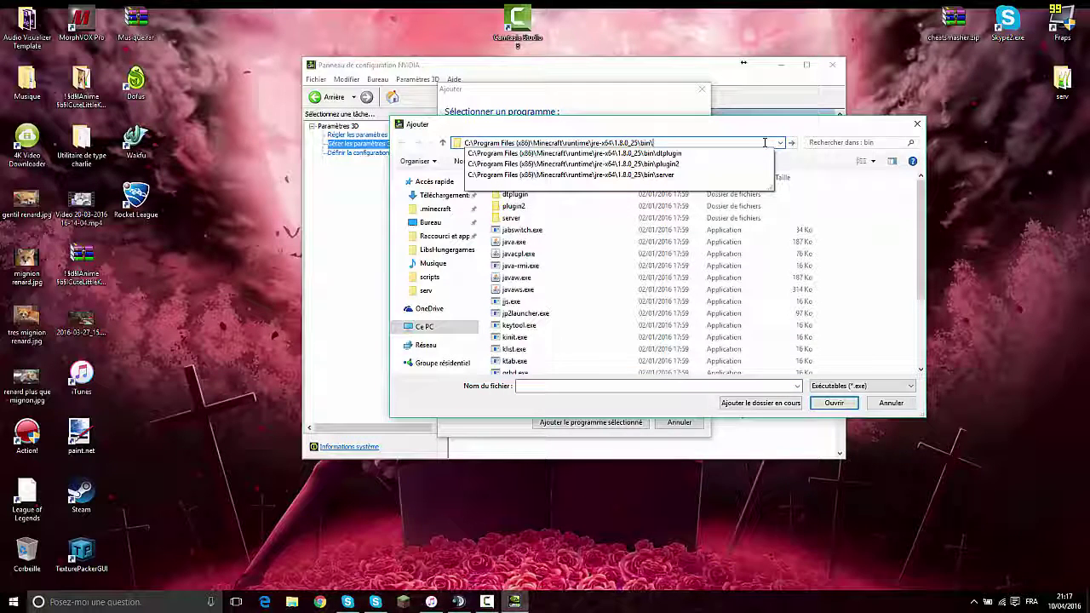
key("Return")
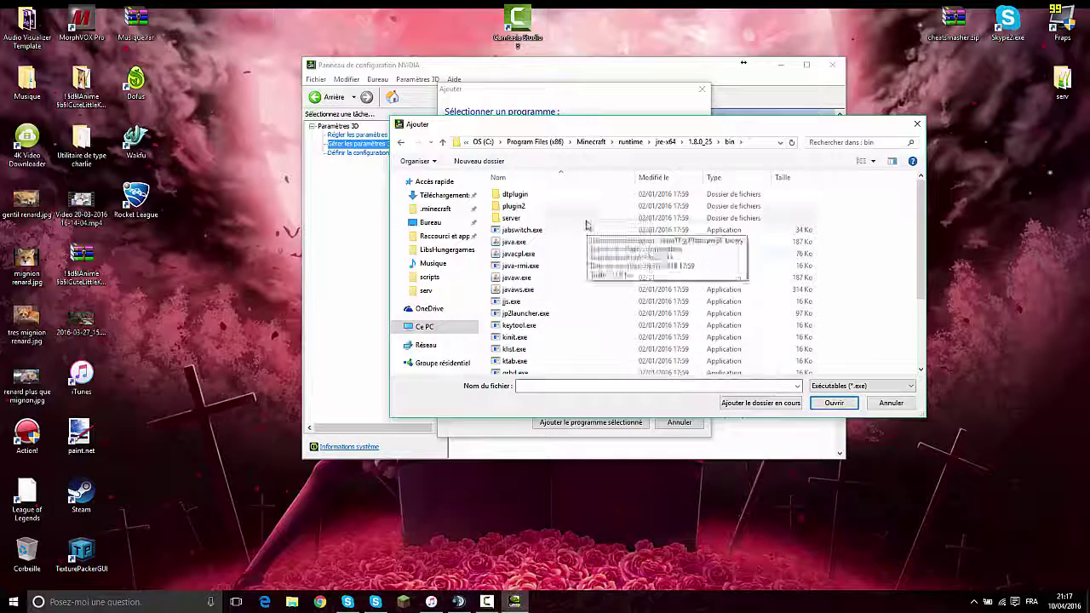
left_click(540, 278)
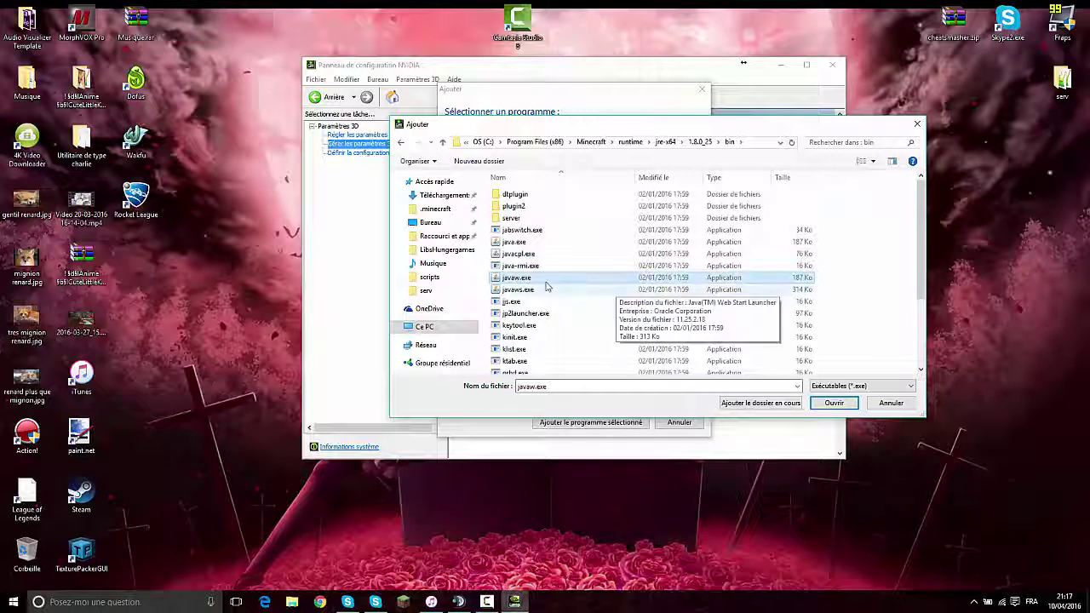
left_click(834, 404)
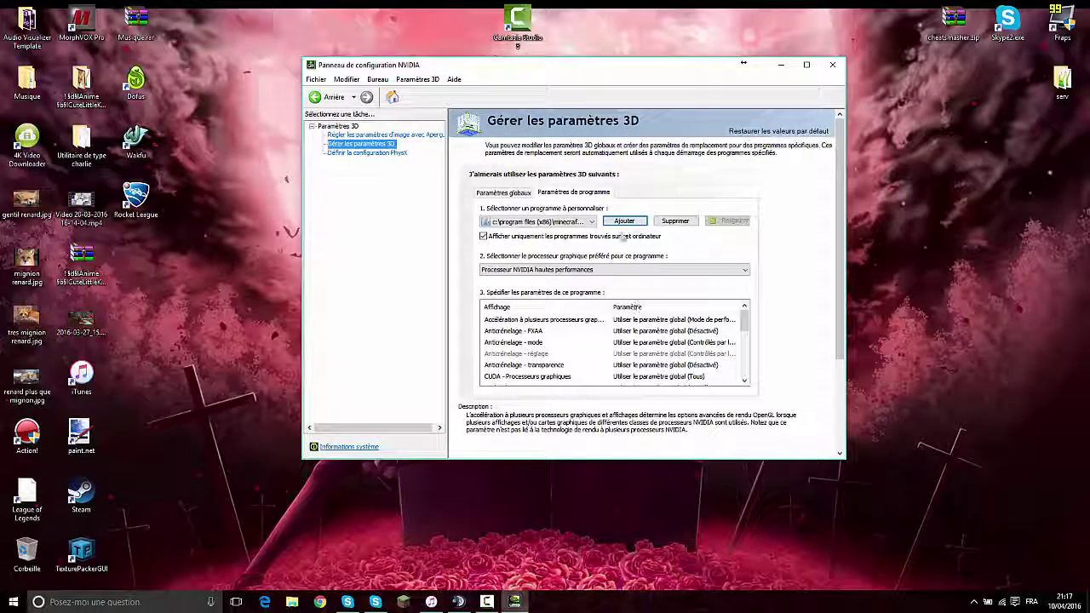
- Set the preferred graphics processor for Minecraft's Java program to Utiliser le paramètre global (Autosélection : intégrée)
left_click(533, 223)
left_click(535, 226)
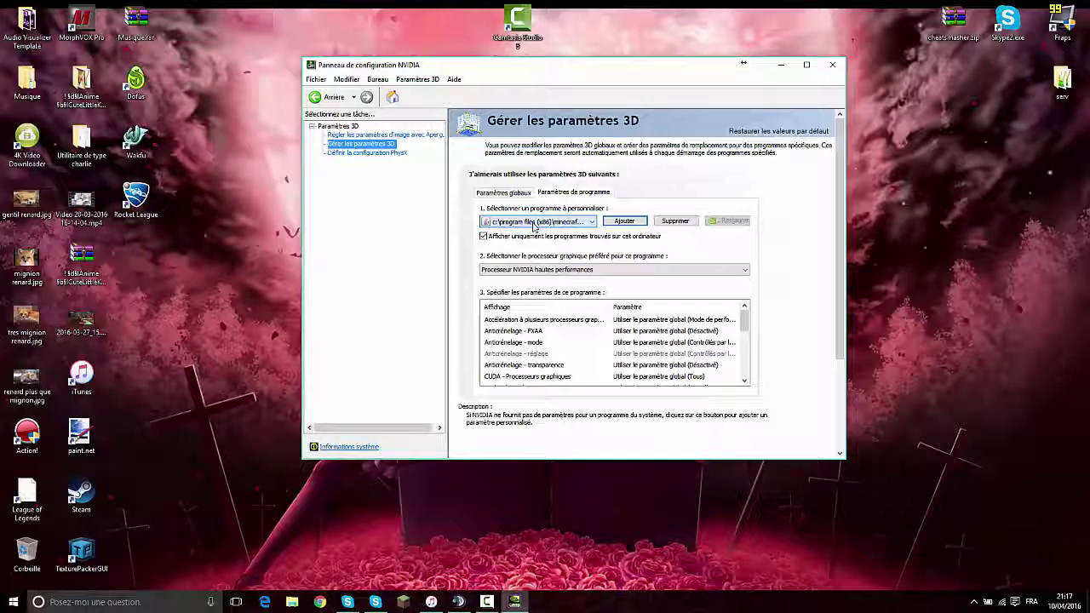
left_click(571, 271)
left_click(570, 278)
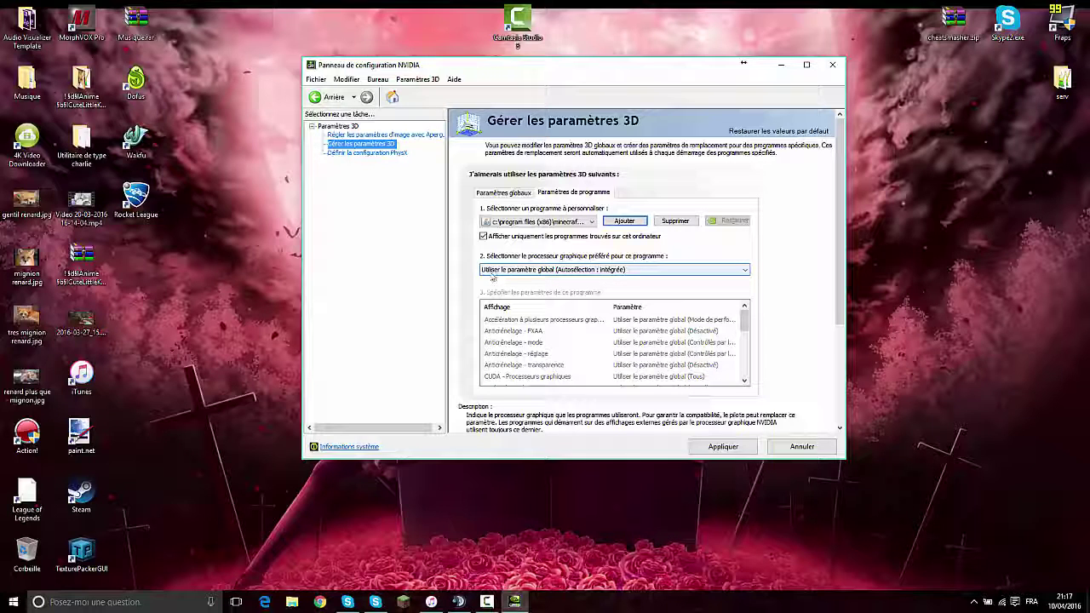
left_click(613, 270)
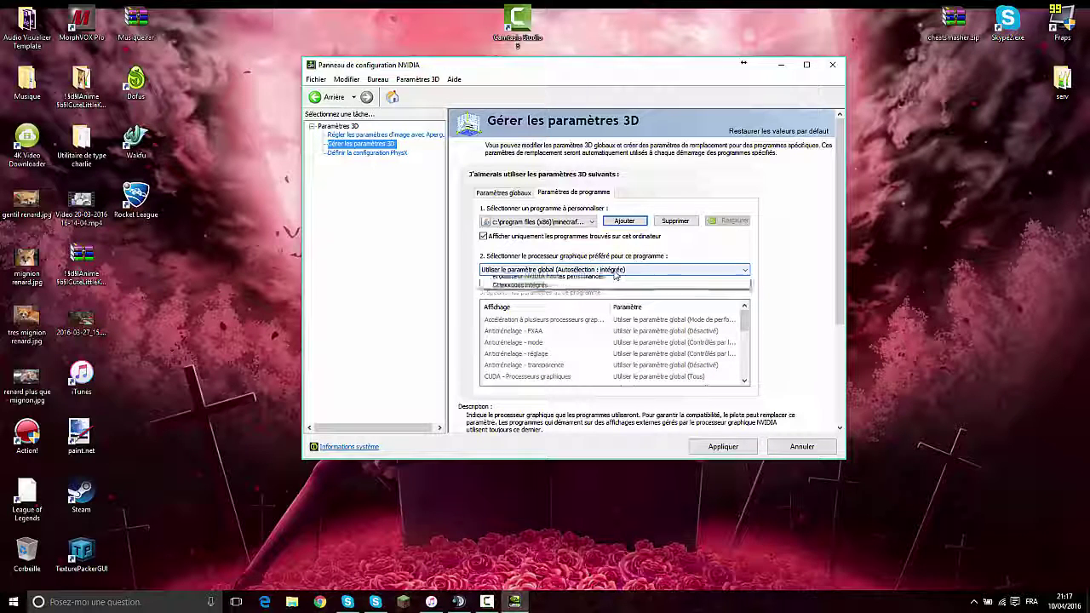
left_click(616, 281)
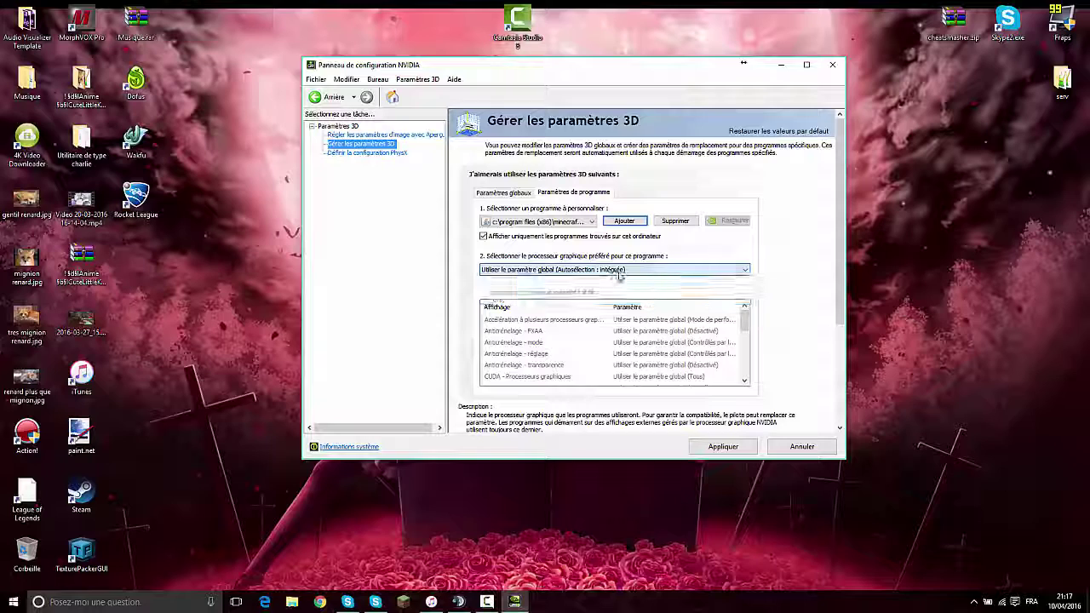
- Review the usage scenarios and preferred processor choices, then apply the global processor setting to Minecraft's Java program
scroll(605, 344, "down", 1)
scroll(778, 323, "down", 3)
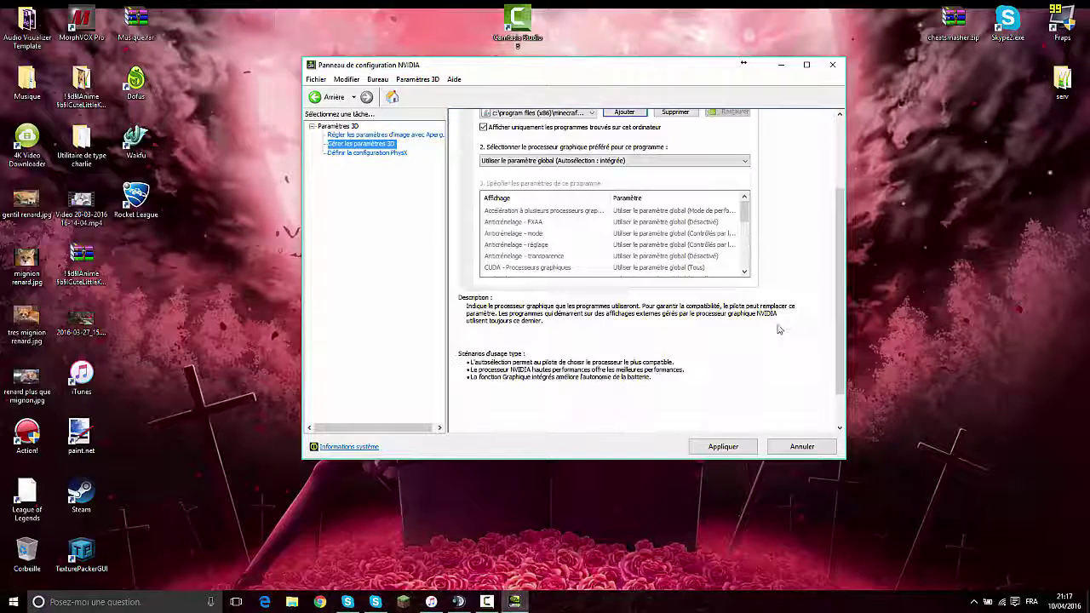
scroll(784, 343, "up", 3)
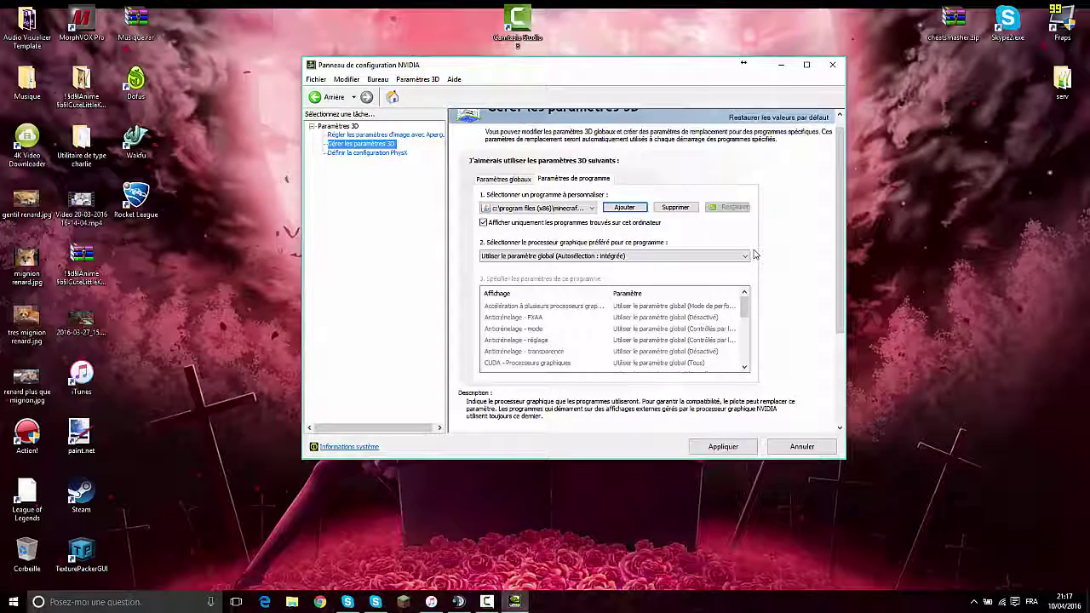
left_click(591, 257)
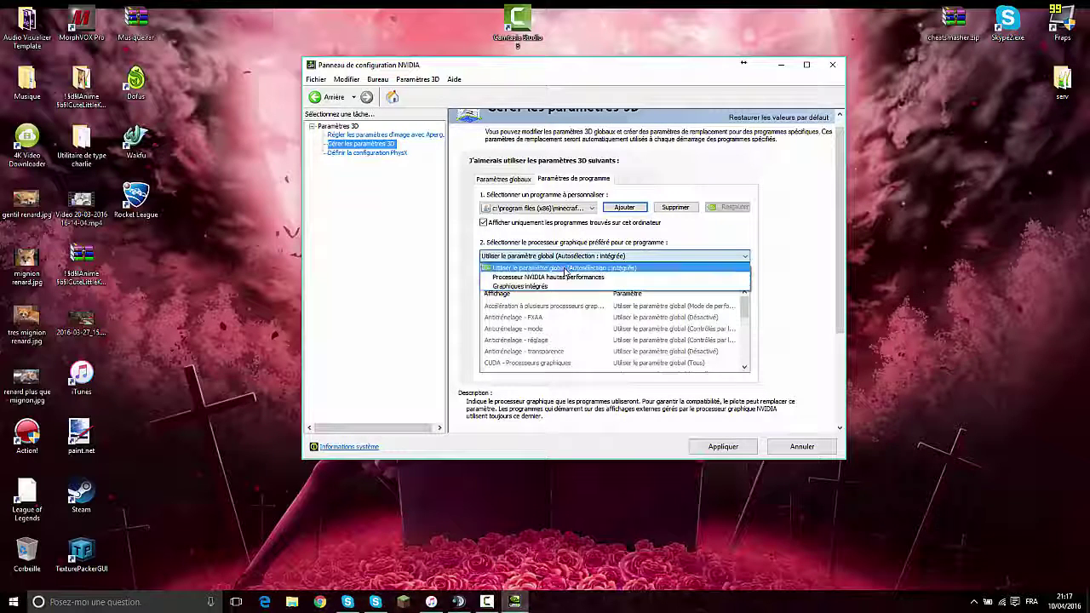
left_click(550, 278)
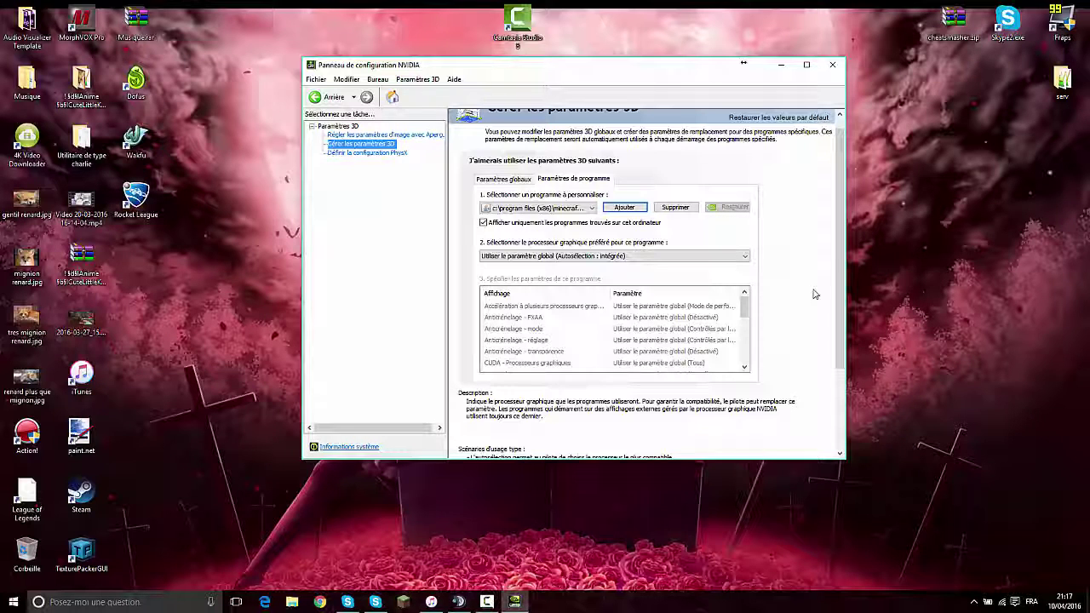
- Minimise the NVIDIA Control Panel and the Minecraft Launcher
left_click(781, 65)
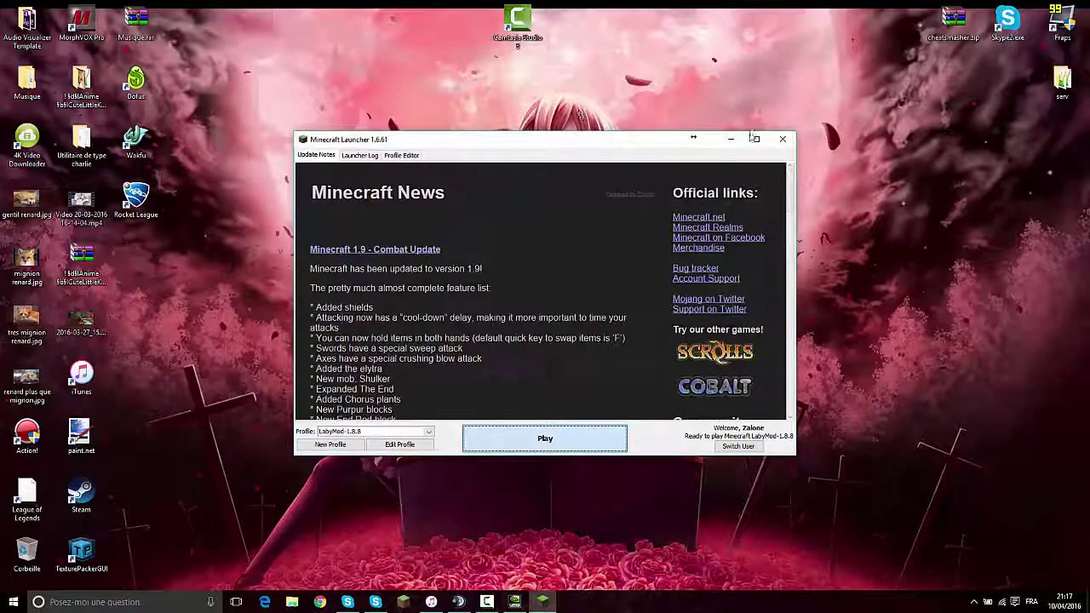
left_click(730, 138)
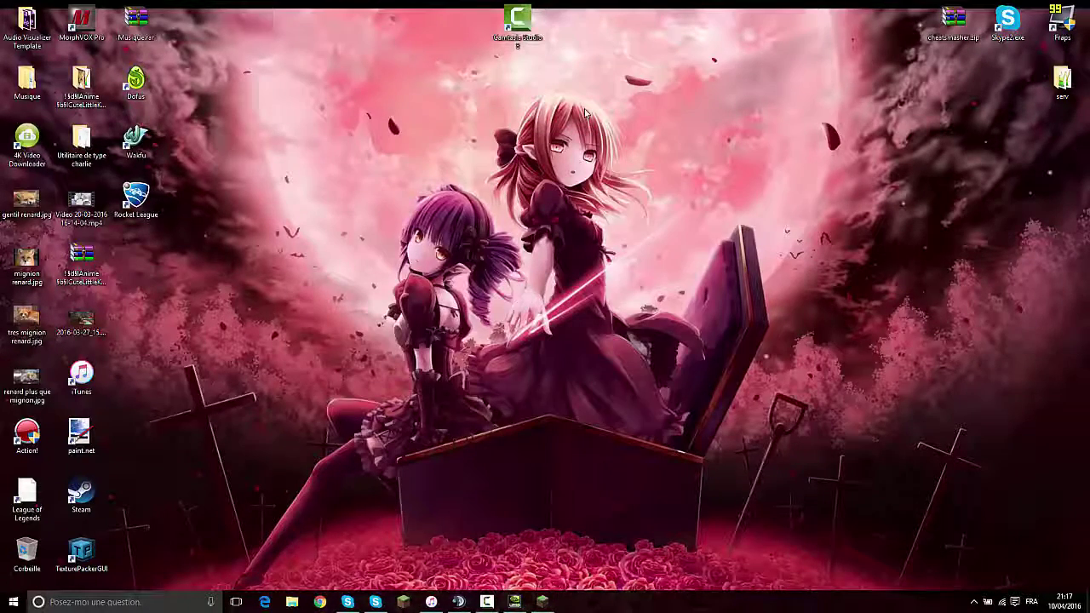
left_click_drag(264, 141, 265, 90)
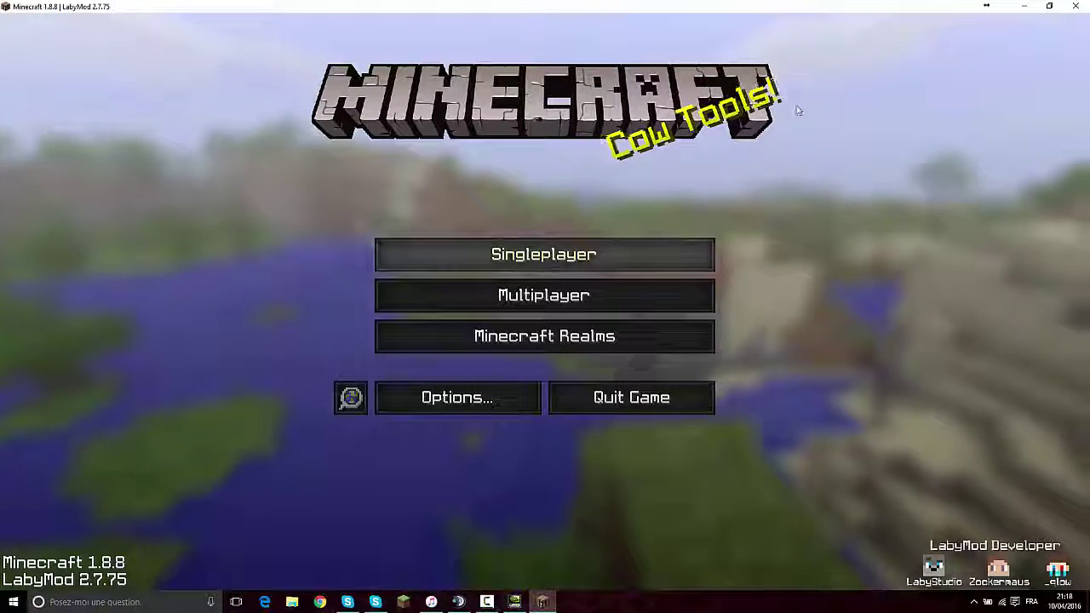
- Open the saved singleplayer world in Minecraft and sprint across the sand, cycling through the camera perspectives
left_click(569, 254)
double_click(441, 177)
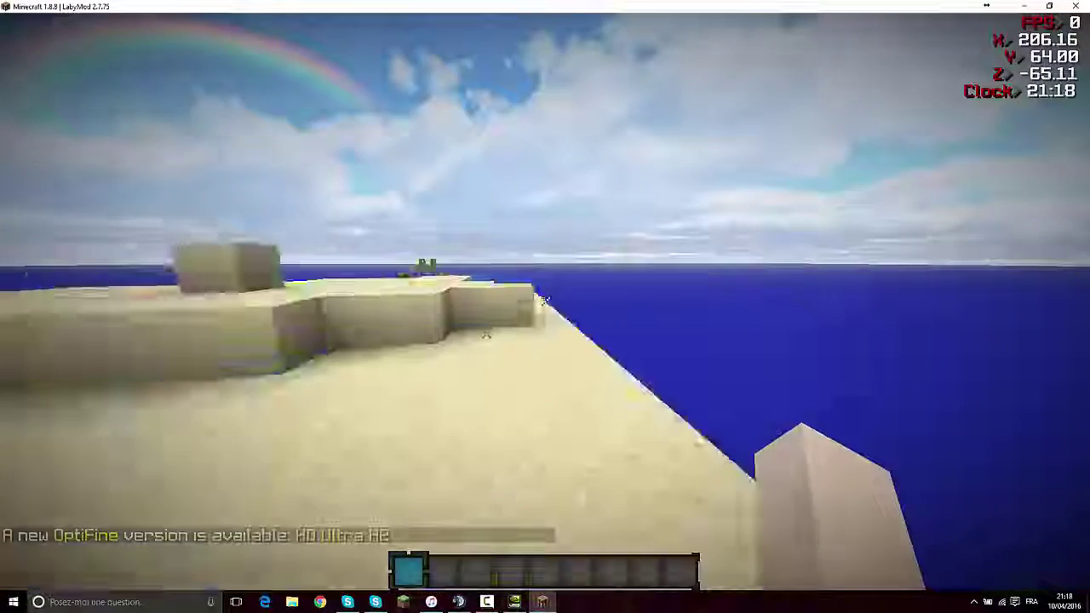
key("z")
key("ctrl")
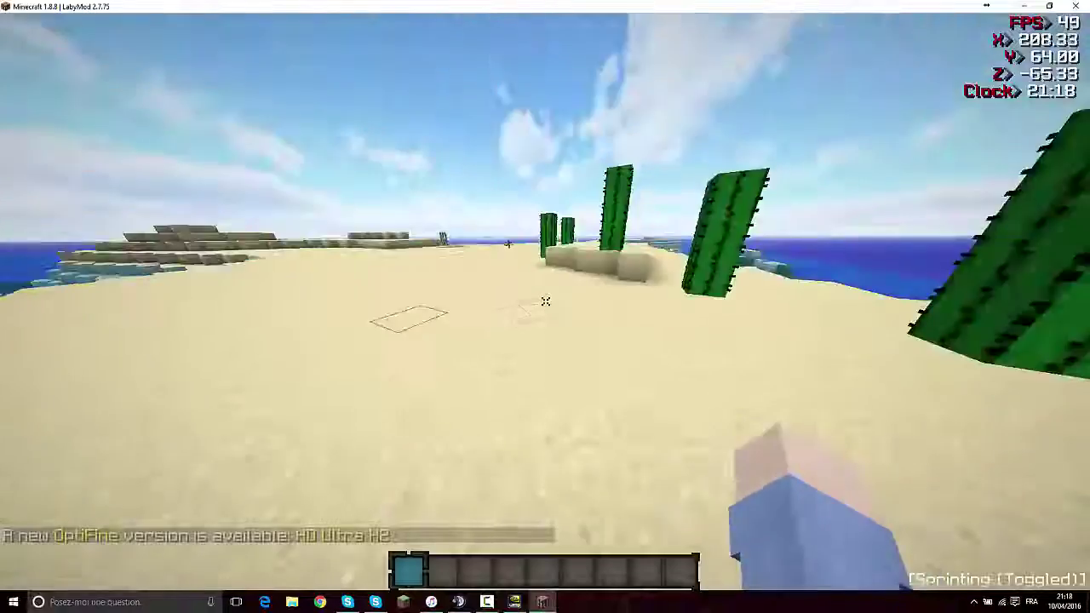
key("F5")
key("F5")
key("F5")
key("space")
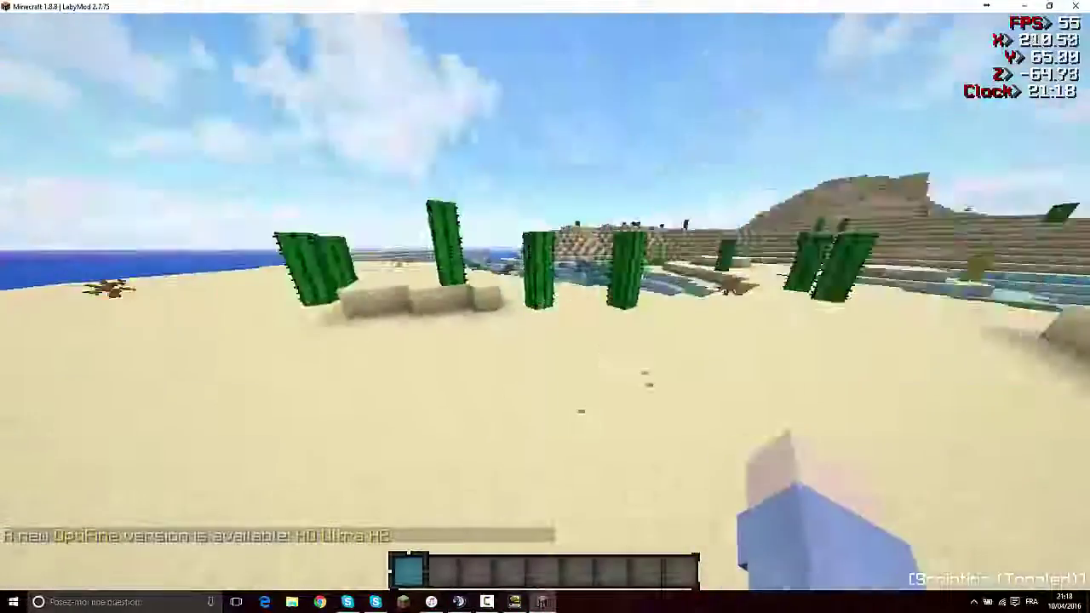
- Break several sand blocks in front of the player on the beach
left_click(545, 301)
left_click(545, 301)
left_click(546, 301)
left_click(545, 301)
left_click(546, 301)
left_click(546, 300)
left_click(545, 300)
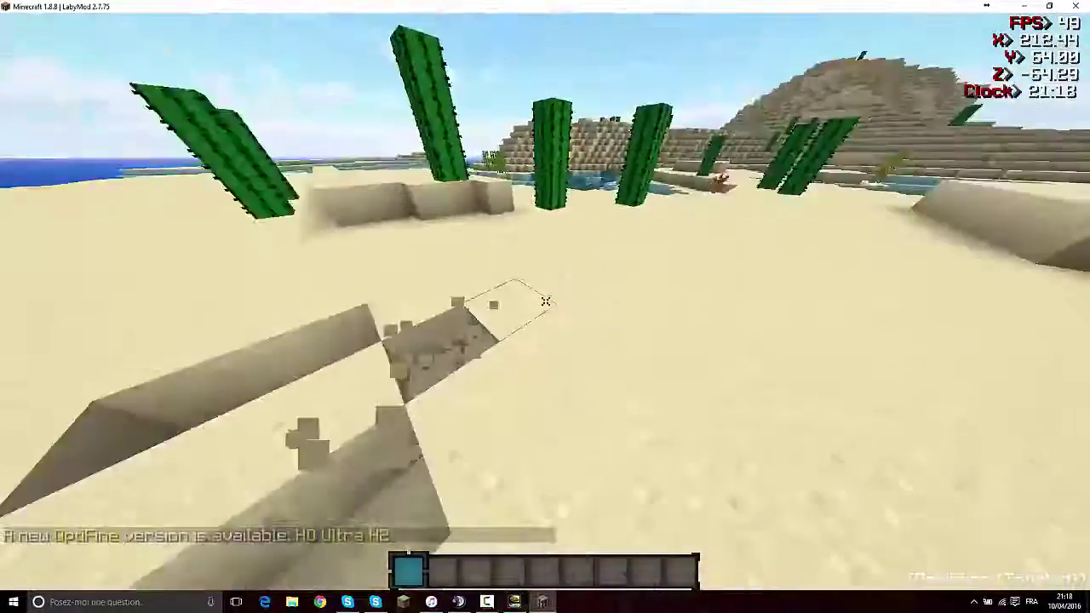
left_click(545, 301)
- Run and jump around the sandy island while examining the FPS display without shaders
key("space")
key("space")
key("space")
key("space")
key("space")
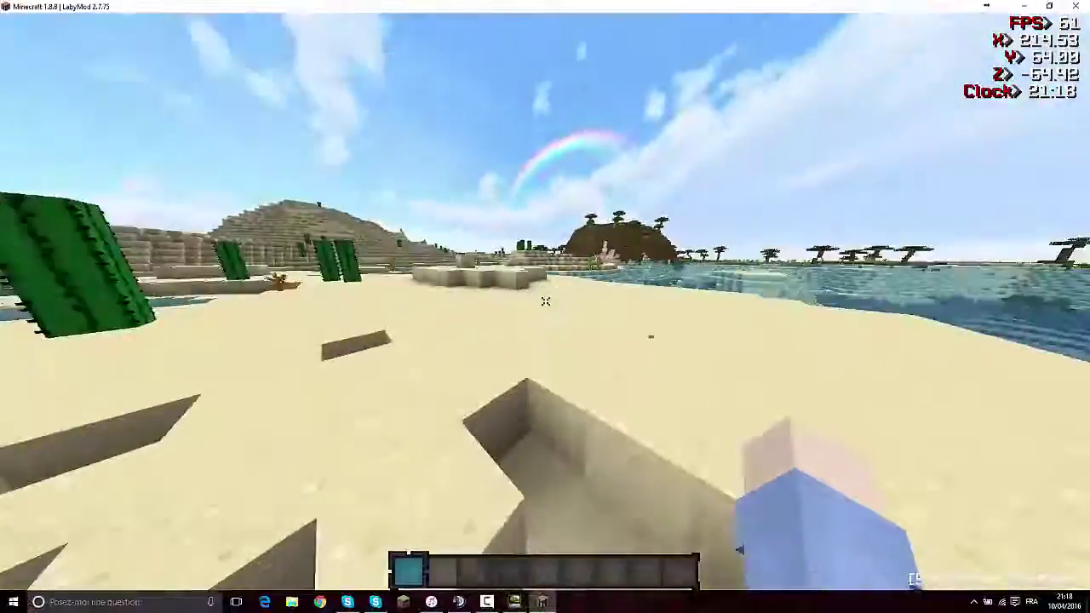
key("space")
key("space")
key("space")
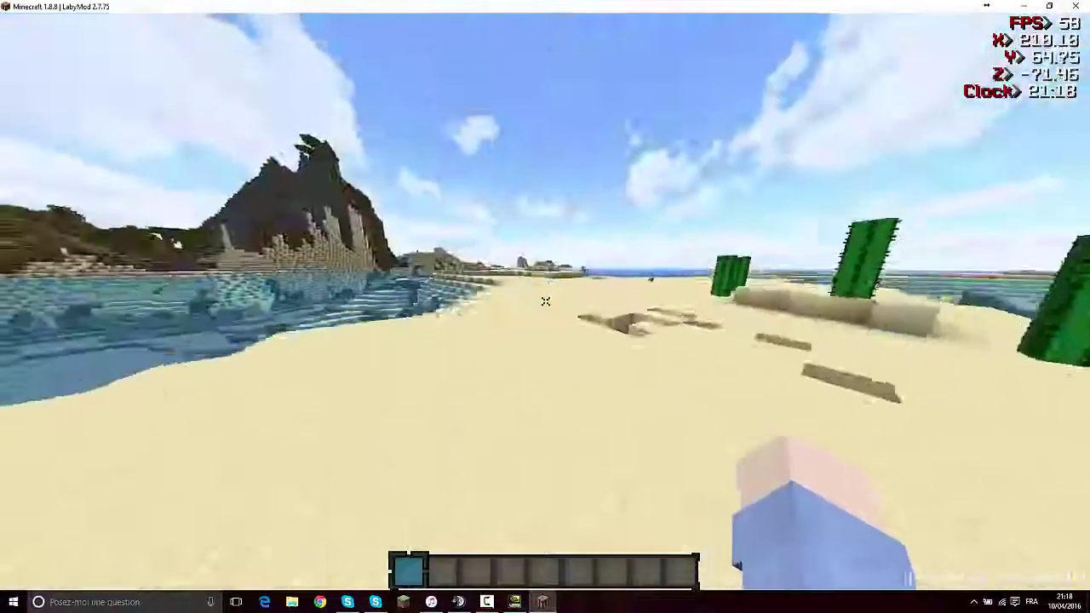
key("space")
key("space")
key("space")
key("space")
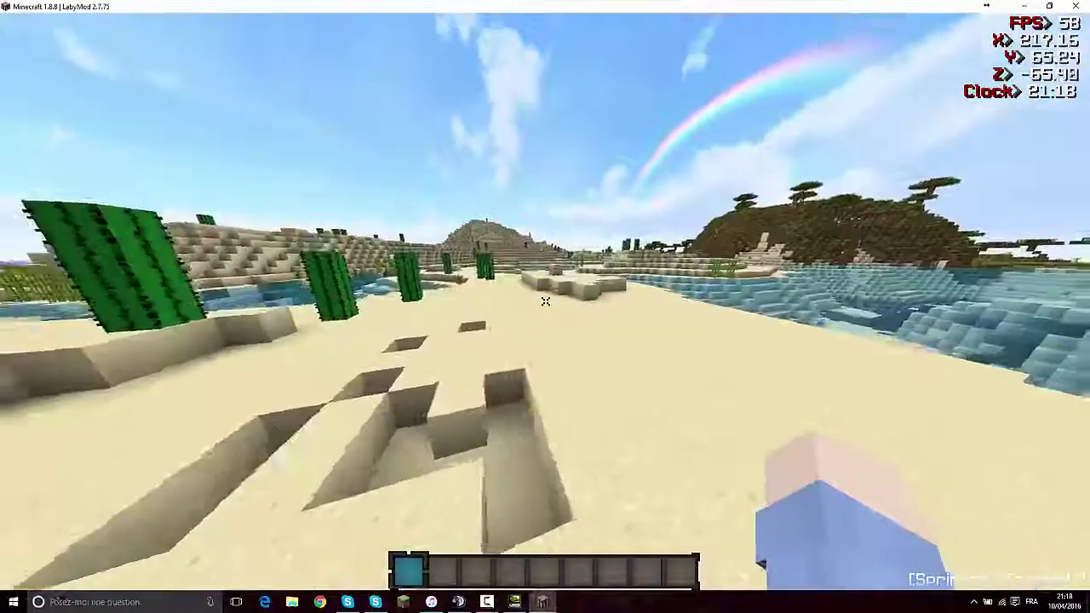
- Load the 'Chocapic13 V3 Low' Shader Pack.zip from the video settings' shader list and return to the world
key("Escape")
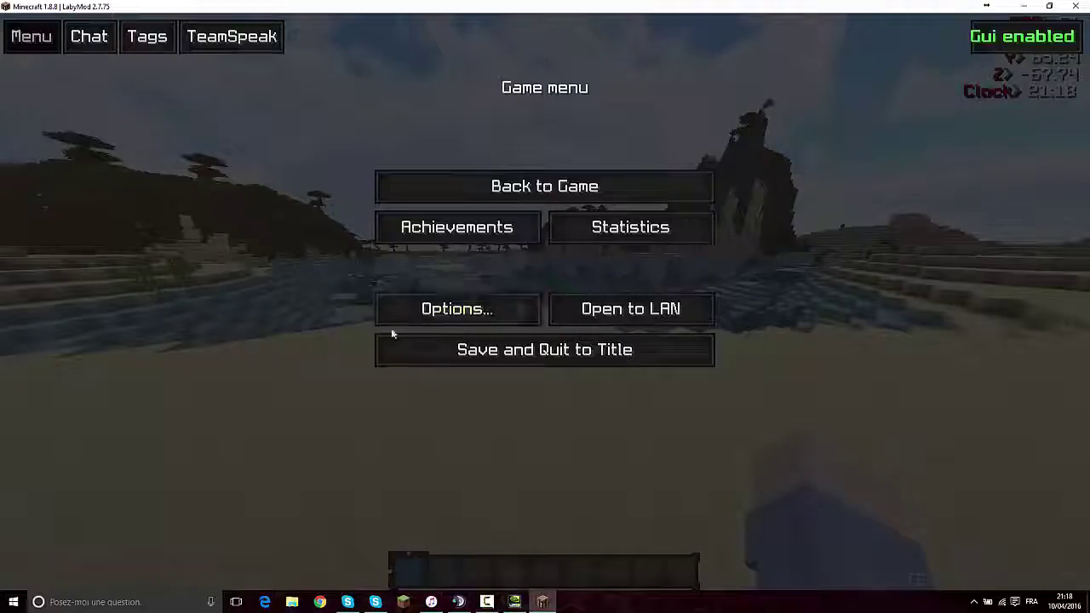
left_click(401, 311)
left_click(414, 278)
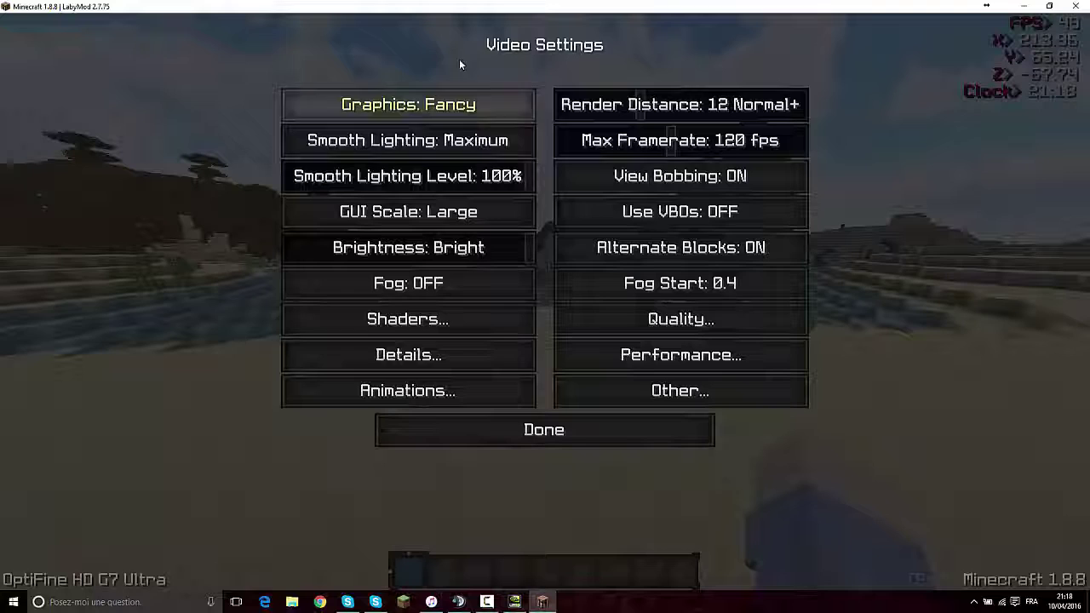
left_click(428, 325)
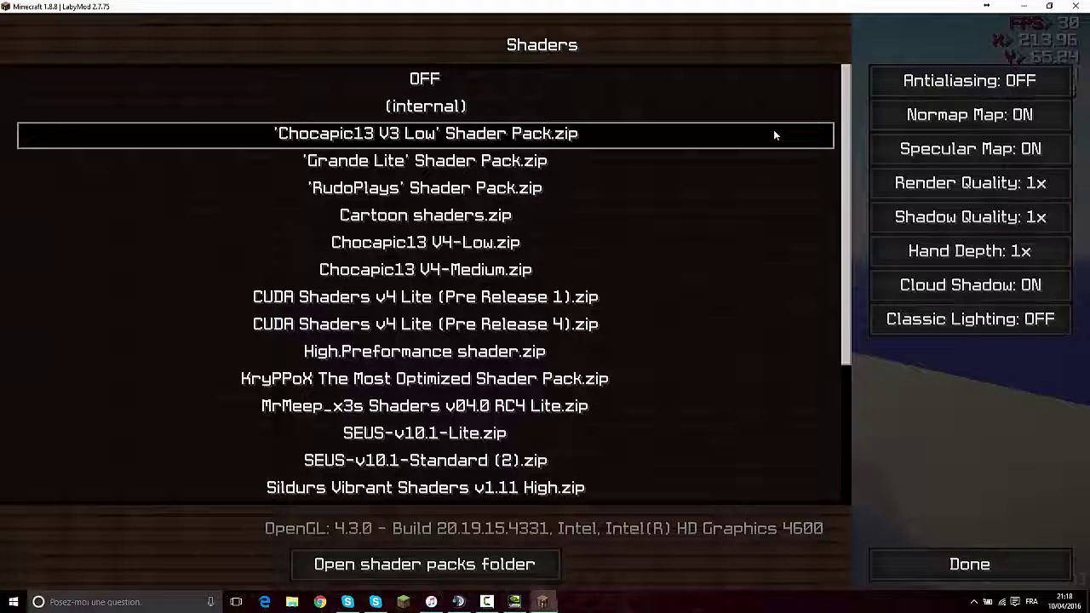
left_click(970, 564)
left_click(596, 438)
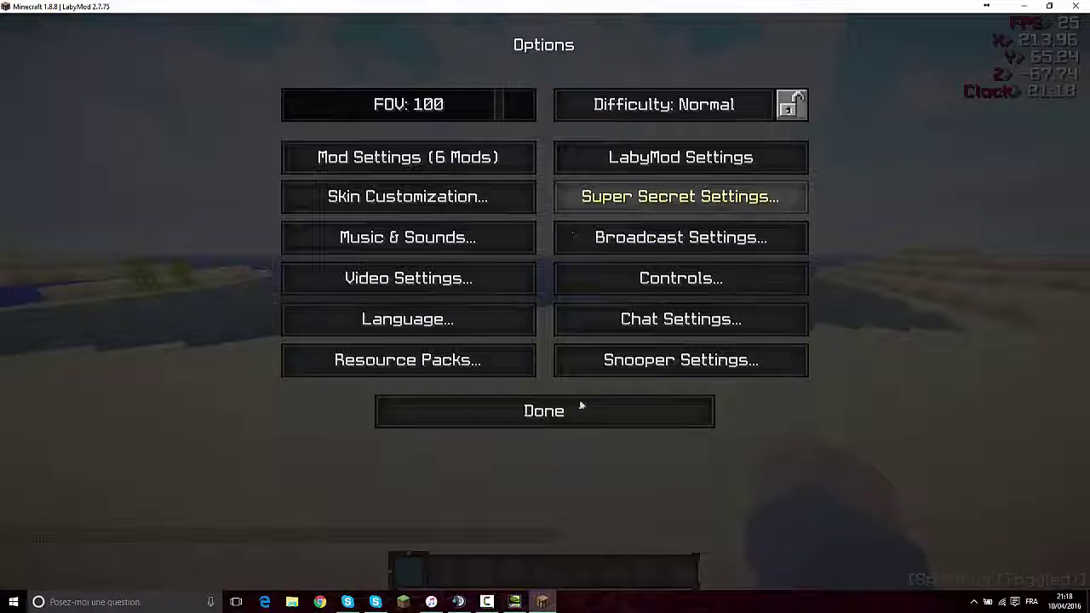
key("Escape")
key("Escape")
- Sprint and jump around the island in different camera perspectives, examining the FPS display with the shader pack loaded
key("w")
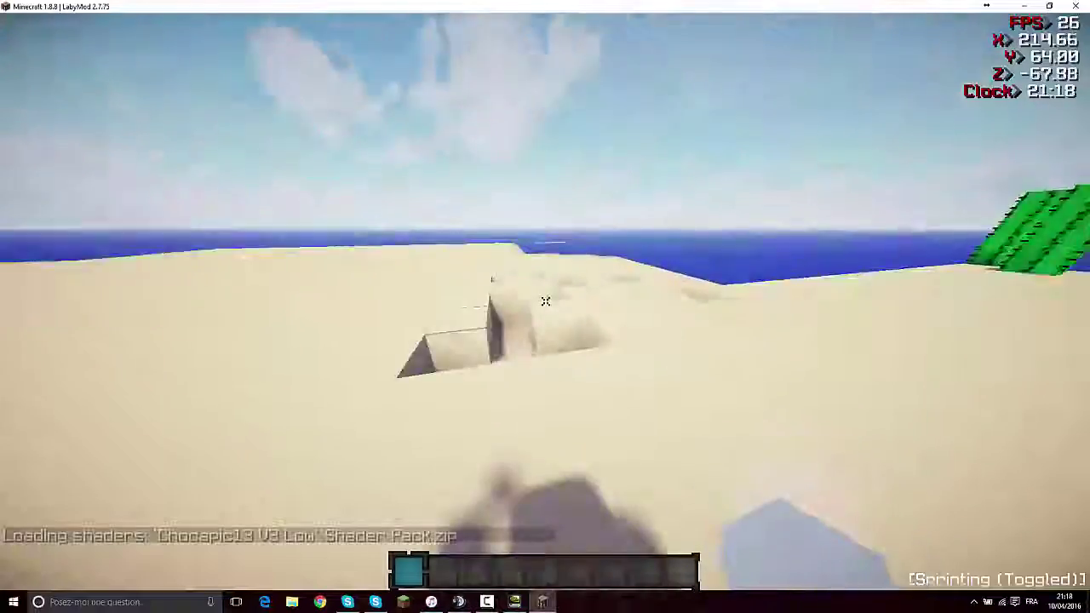
key("w")
key("space")
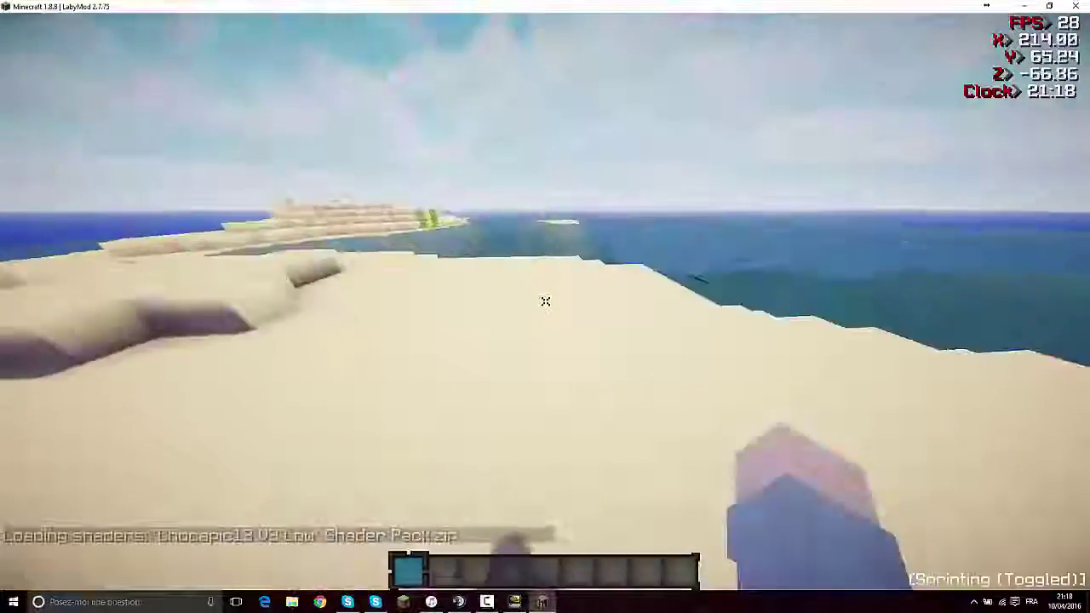
key("F5")
key("w")
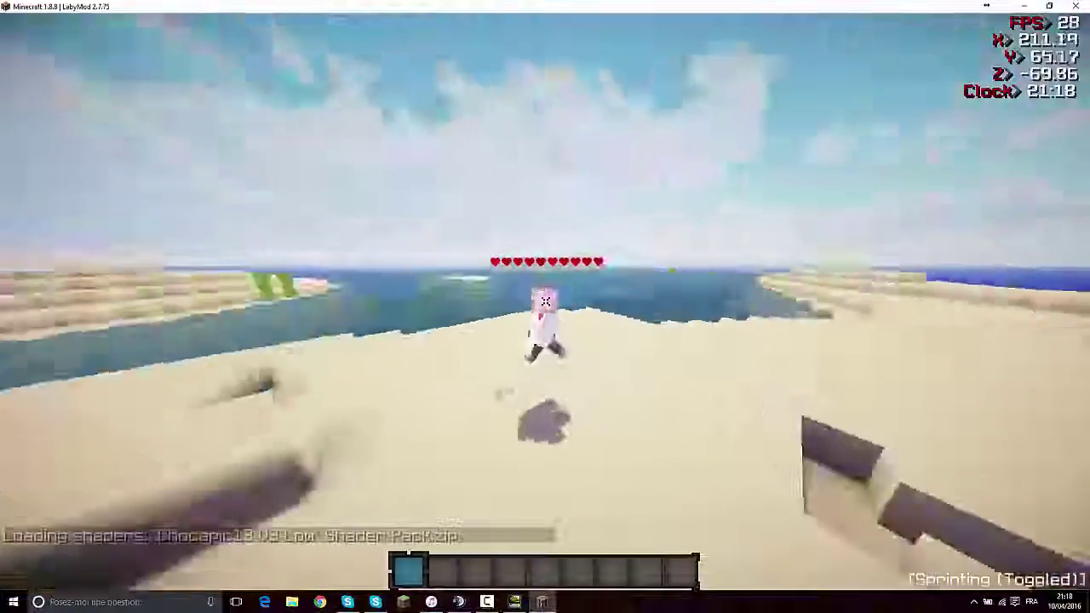
key("F5")
key("w")
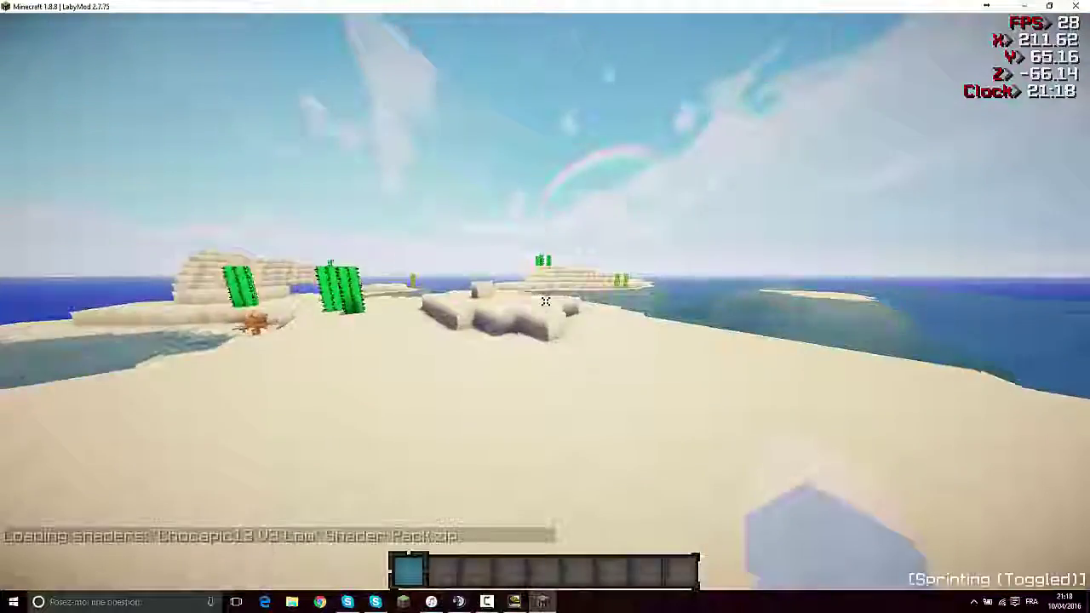
key("w")
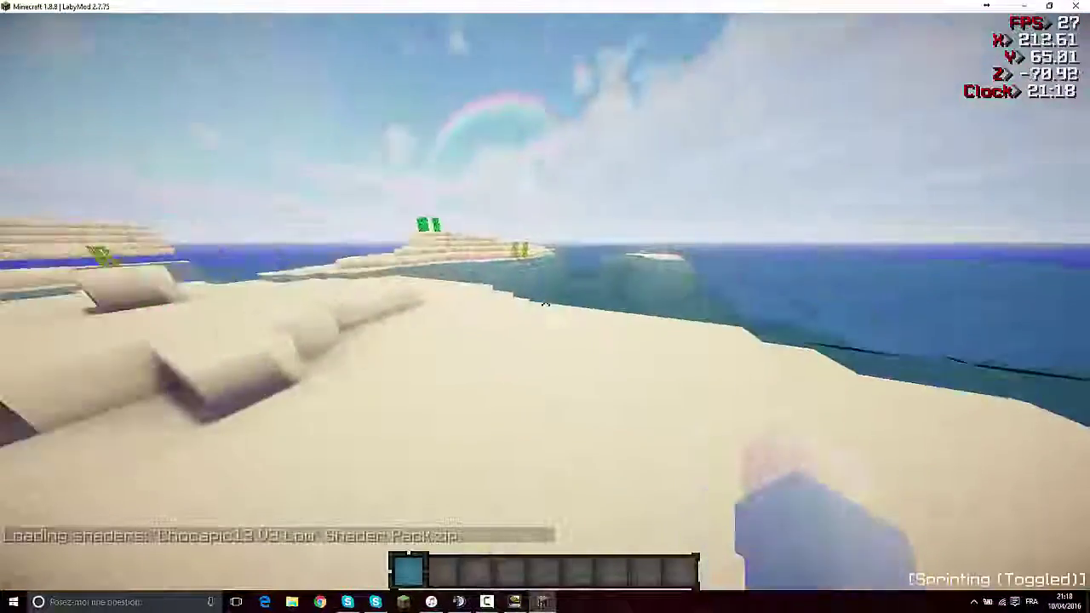
- Save and quit the world, exit Minecraft, and close the remaining Minecraft launcher window
key("Escape")
left_click(585, 353)
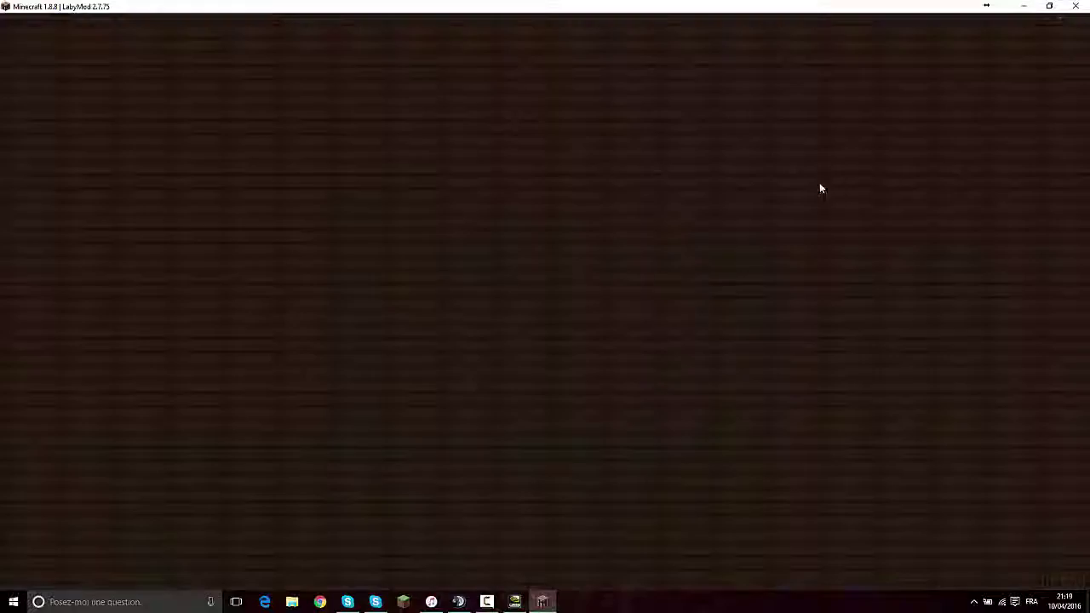
left_click(631, 397)
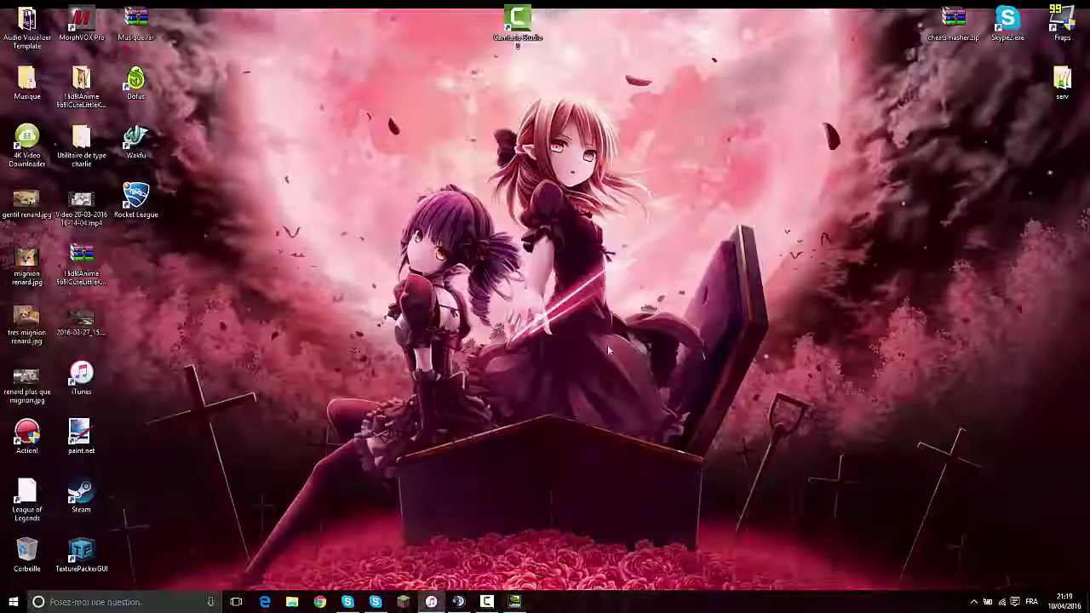
right_click(544, 603)
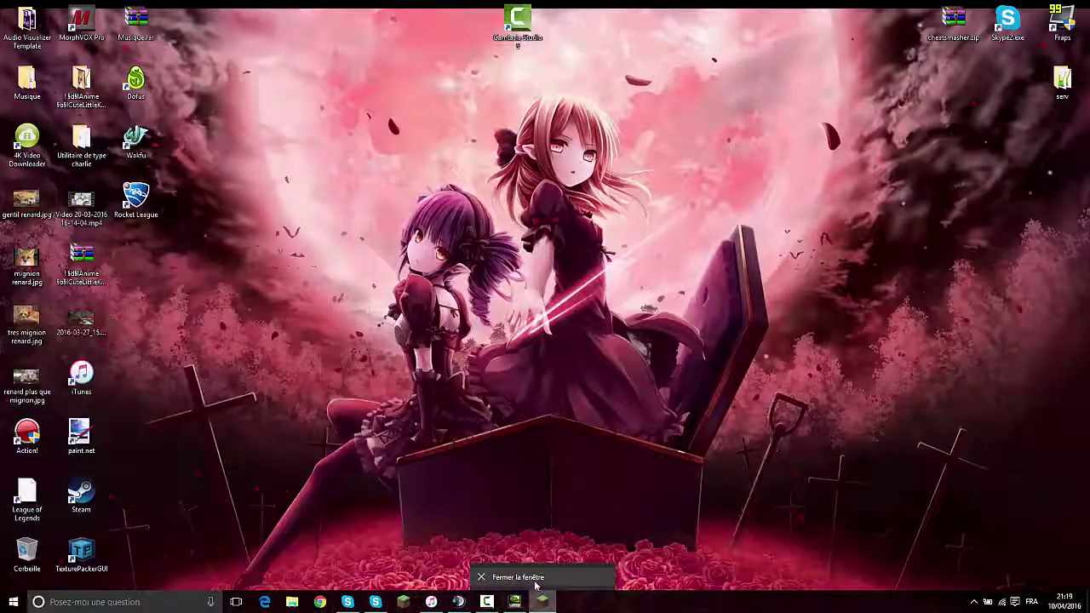
left_click(544, 605)
left_click(785, 139)
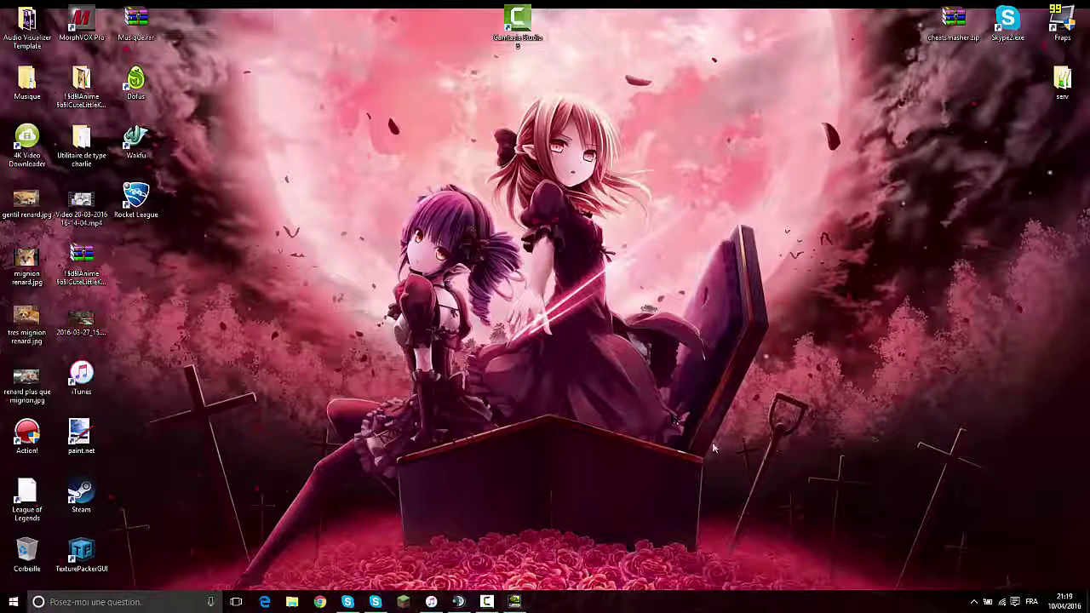
- Set Minecraft's preferred graphics processor to "Processeur NVIDIA hautes performances" in the NVIDIA control panel, apply the change, and minimize the window
left_click(515, 602)
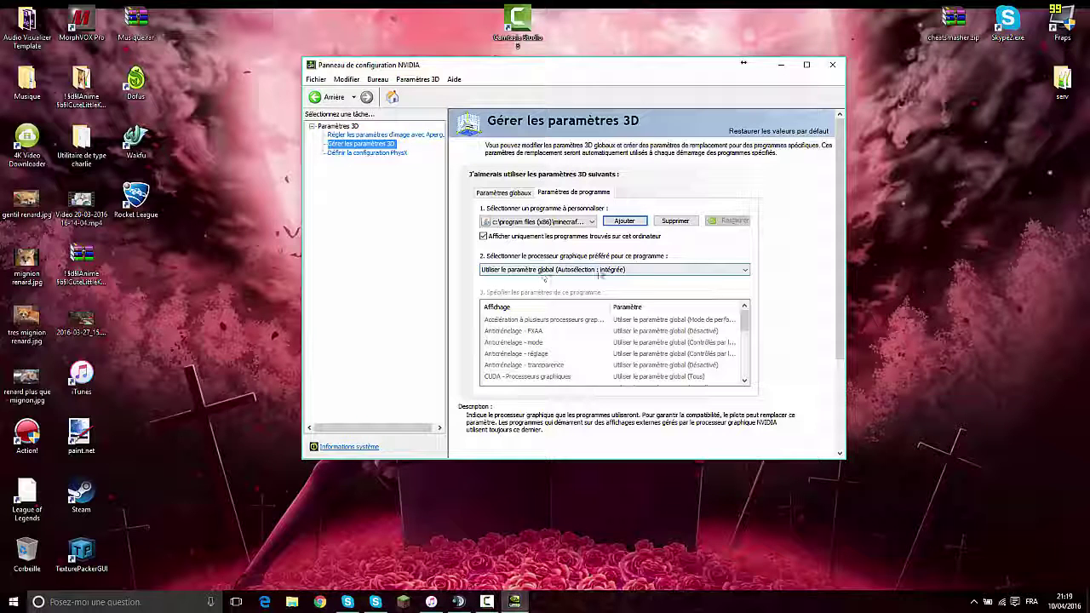
left_click(559, 269)
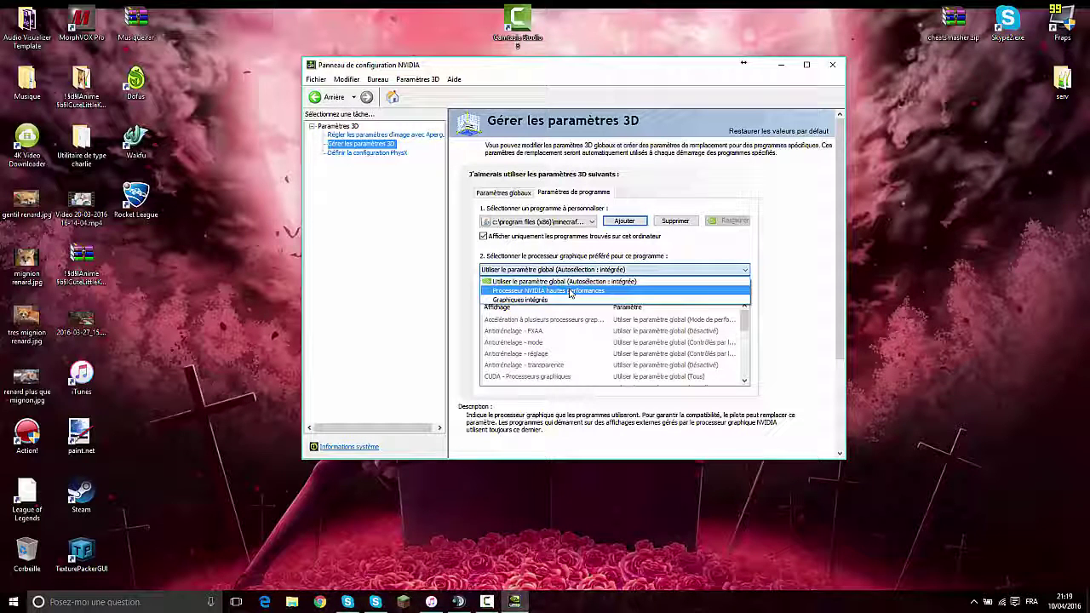
left_click(571, 294)
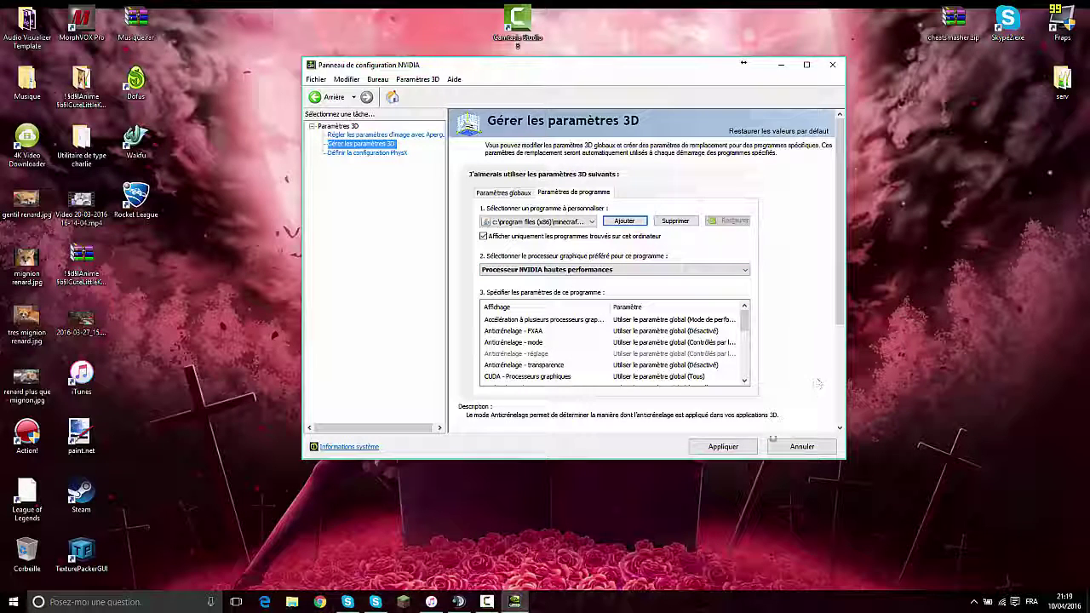
scroll(814, 382, "down", 1)
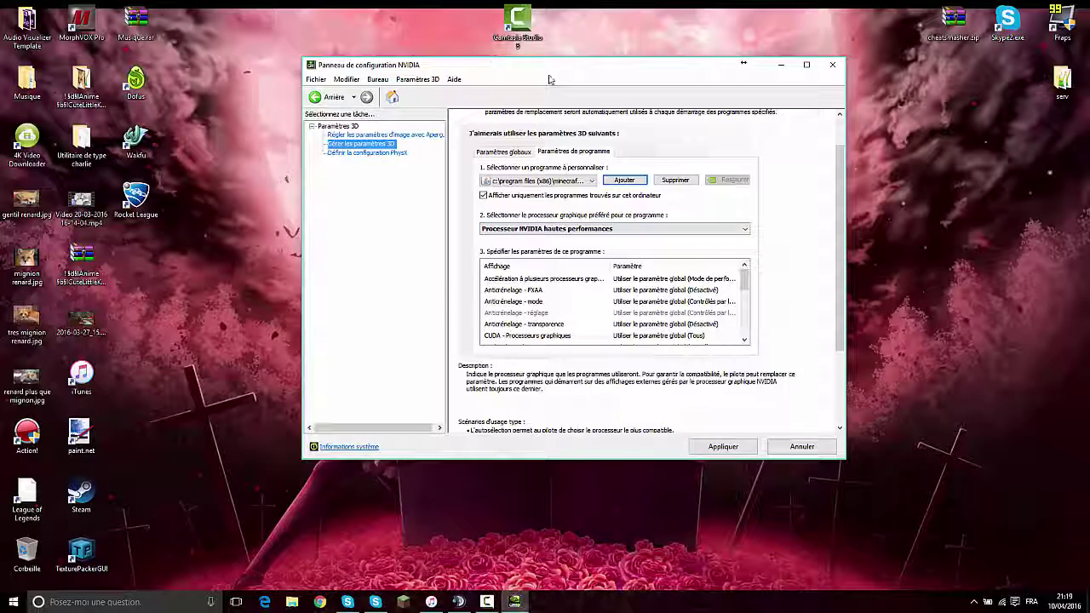
left_click_drag(549, 67, 509, 59)
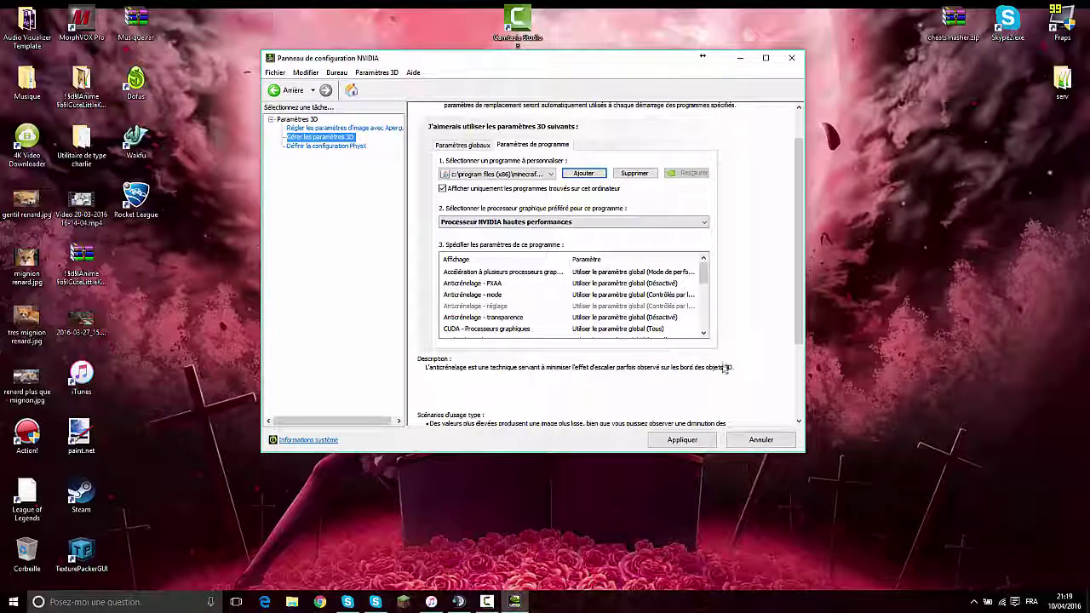
scroll(788, 292, "up", 2)
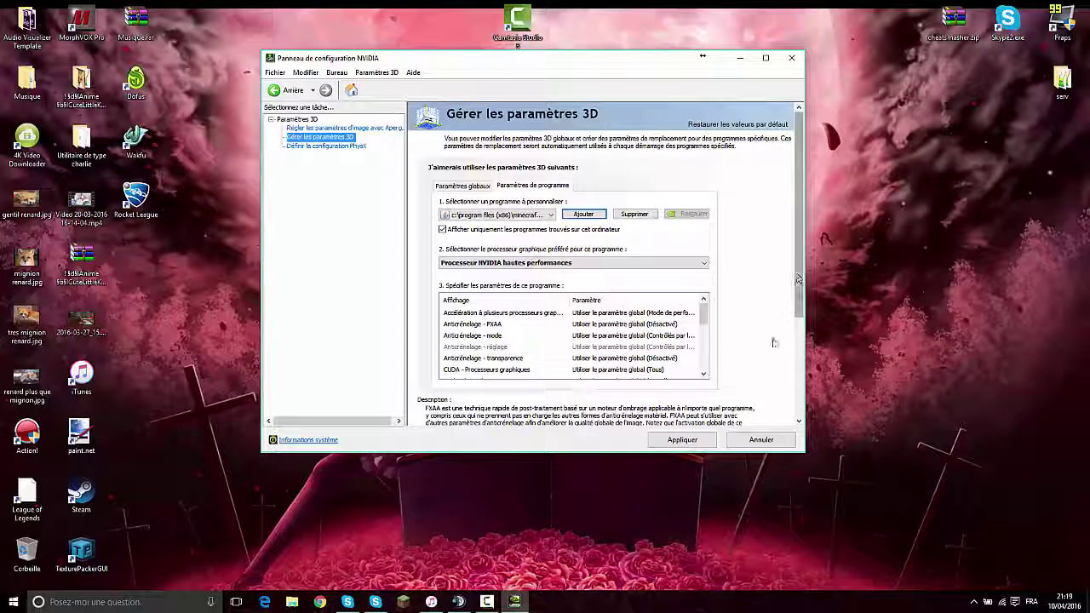
left_click(683, 440)
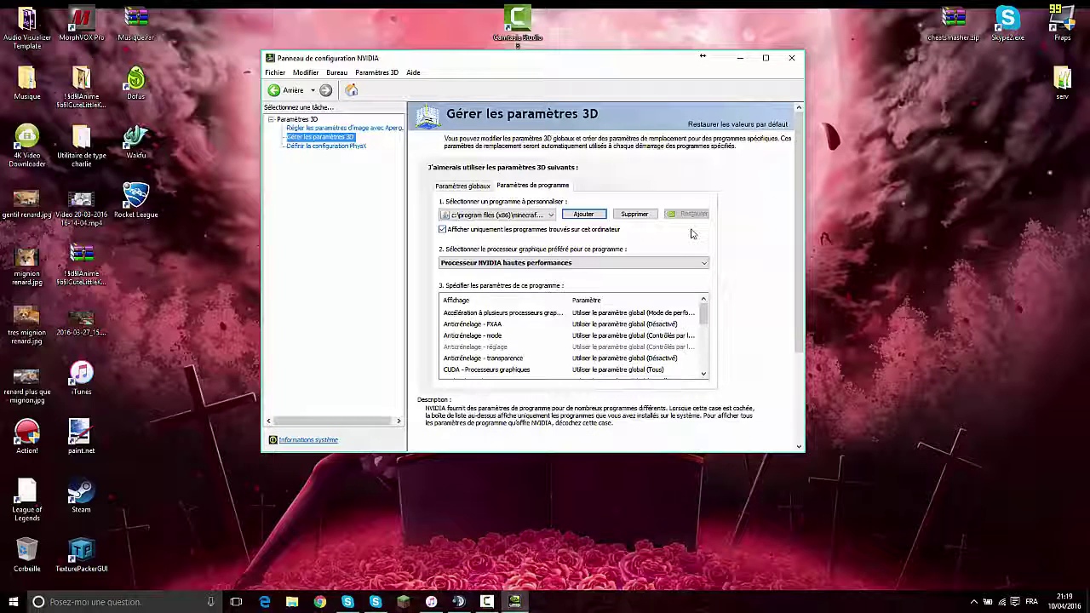
left_click(697, 214)
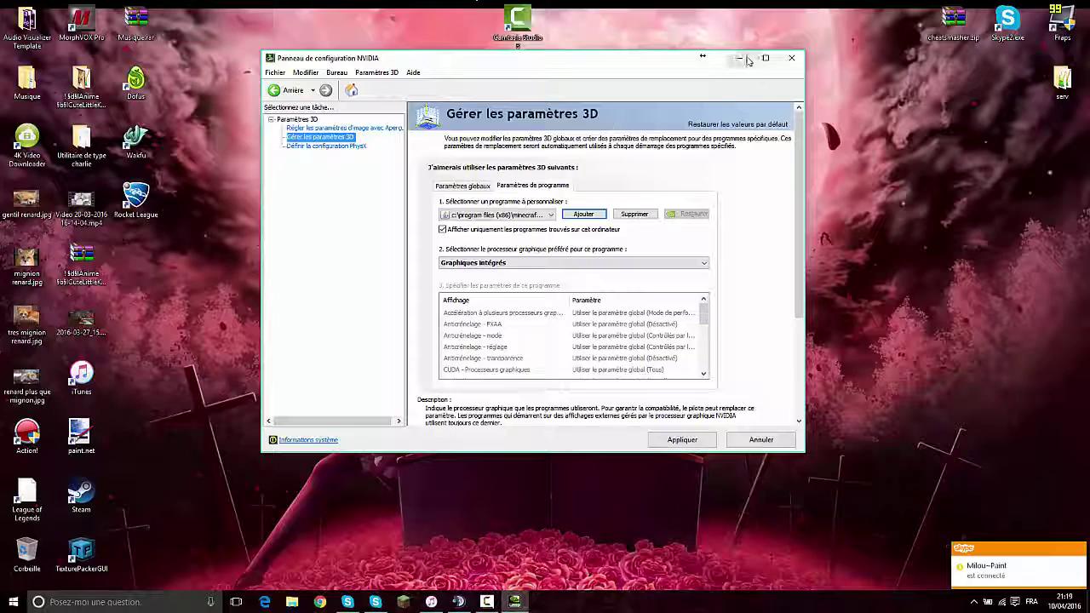
left_click(741, 59)
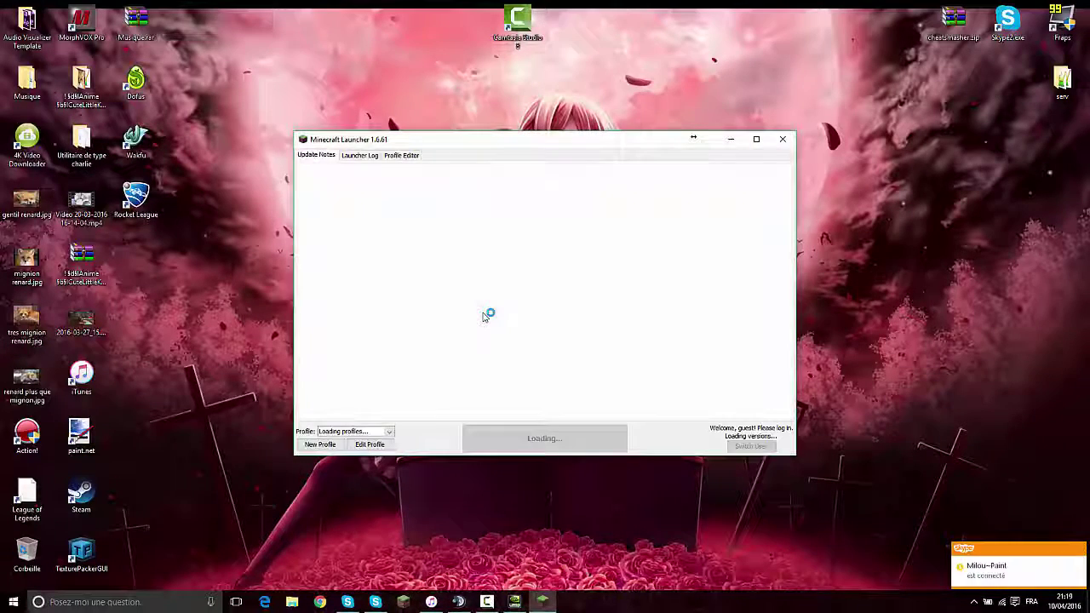
- Start the game from the Minecraft launcher and open the first saved singleplayer world
left_click(603, 441)
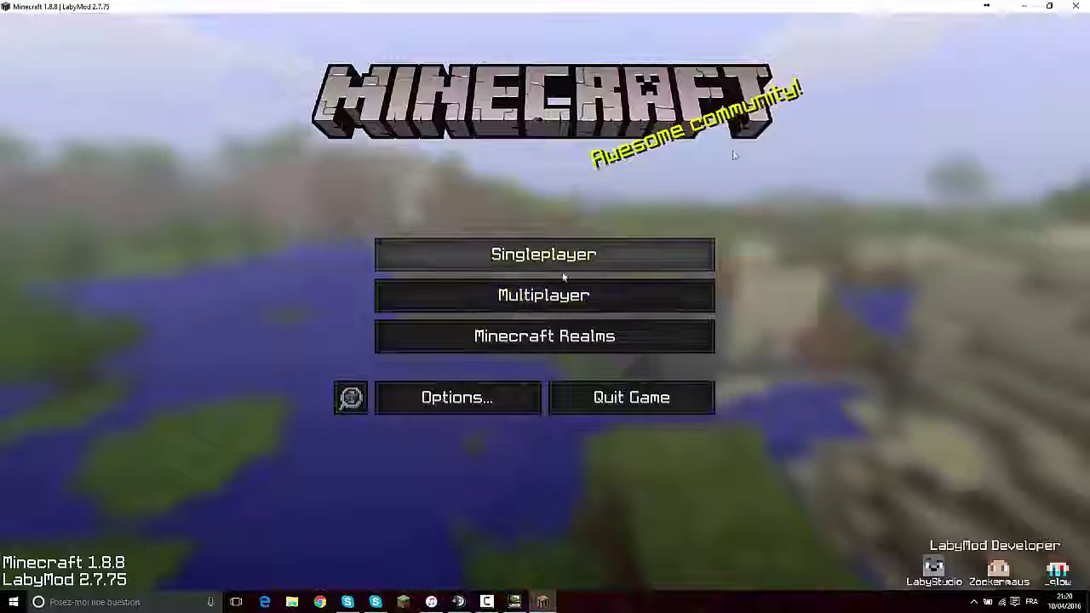
left_click(698, 263)
double_click(474, 95)
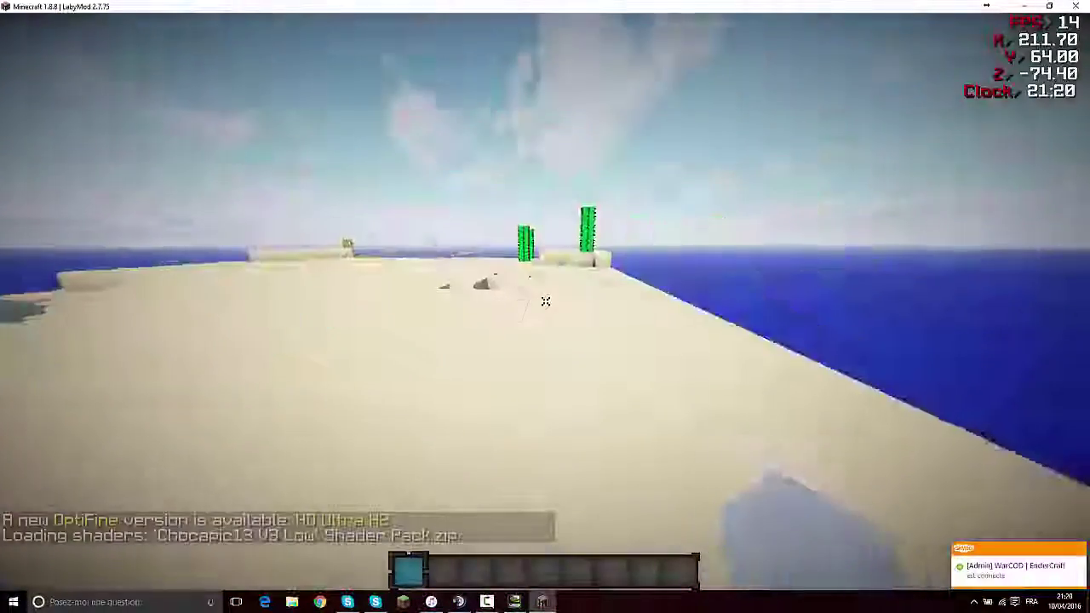
- Sprint and jump around the sandy island in several camera perspectives, examining the FPS display with the Chocapic13 V3 Low shader pack
key("w")
key("ctrl")
key("space")
key("F5")
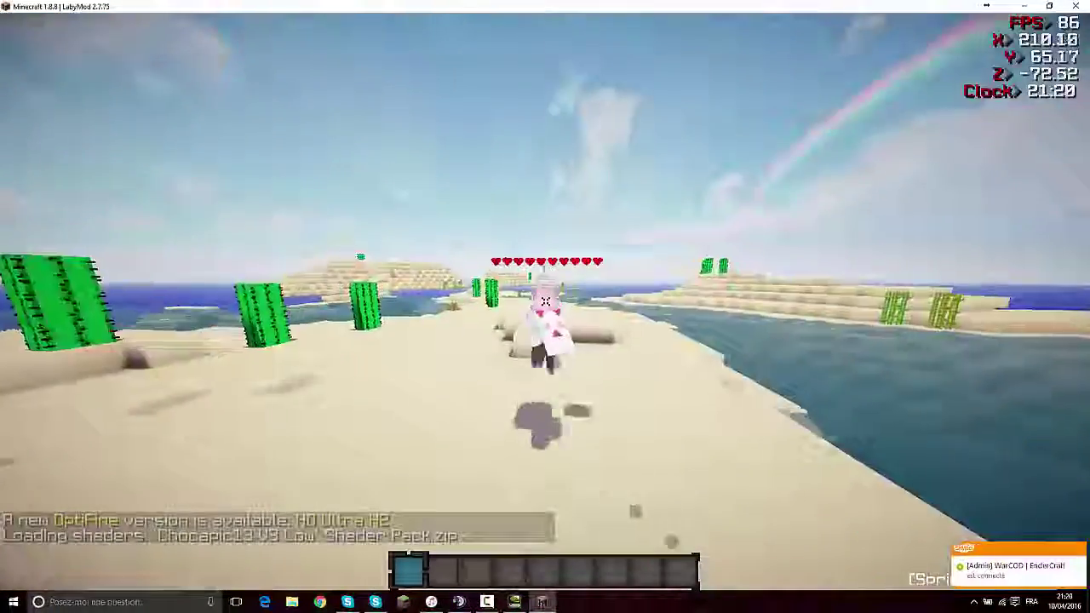
key("F5")
key("F5")
key("w")
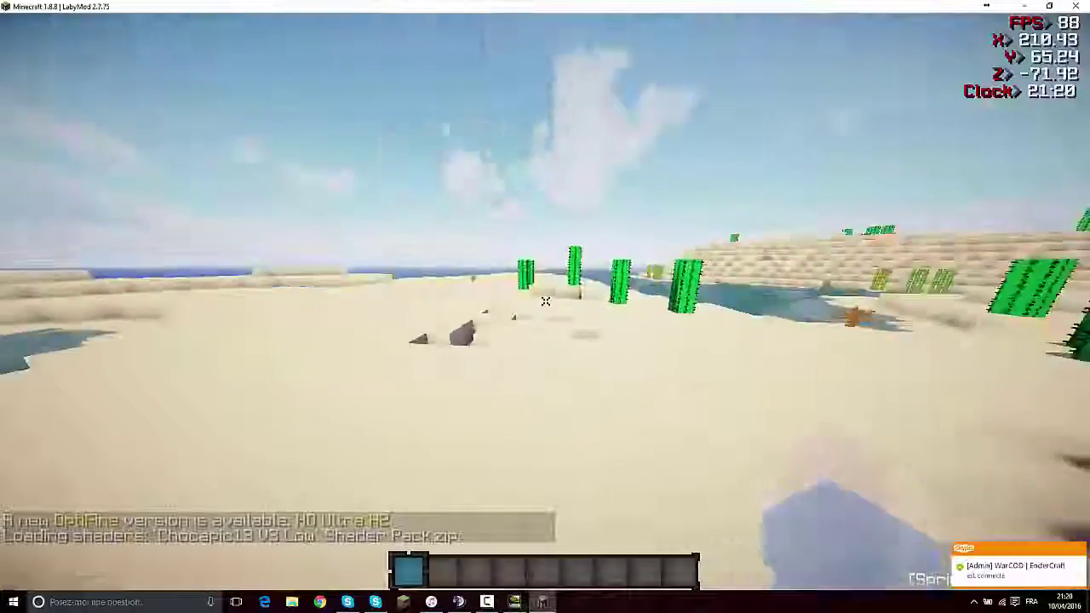
key("F5")
key("F5")
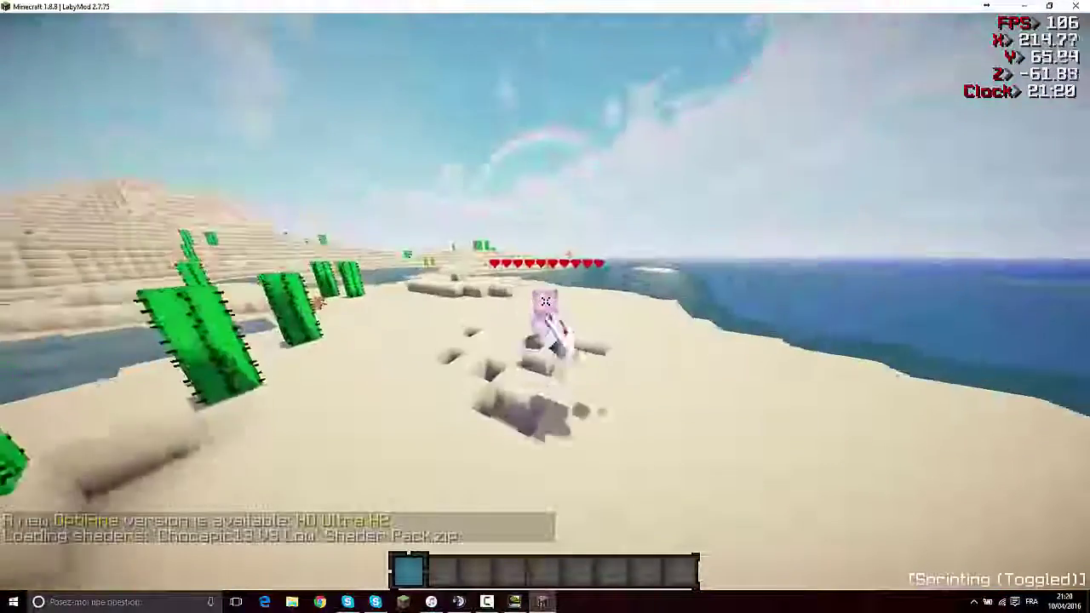
key("w")
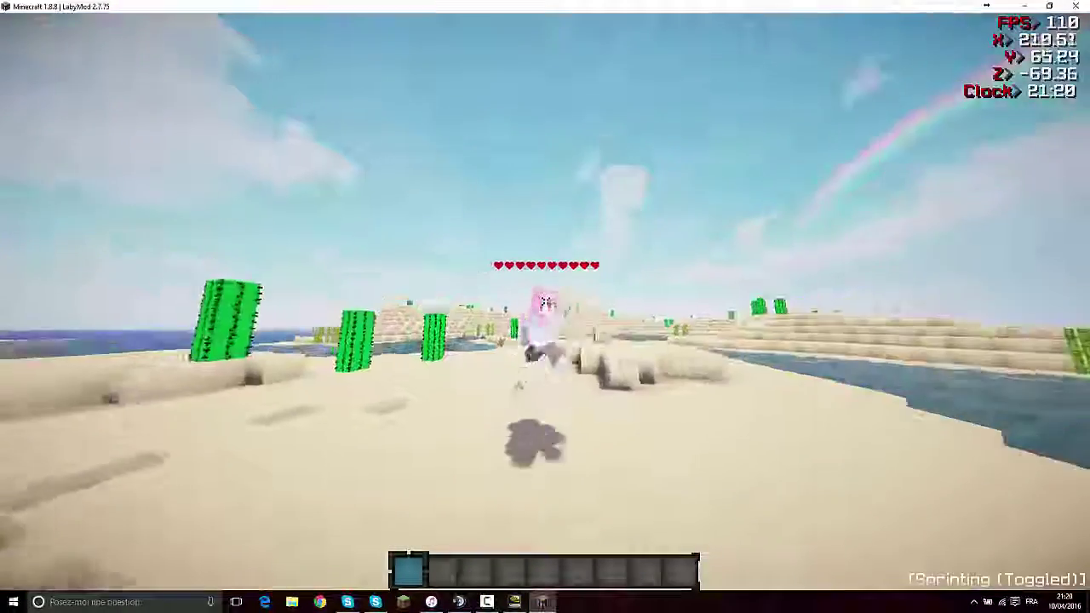
key("F5")
key("w")
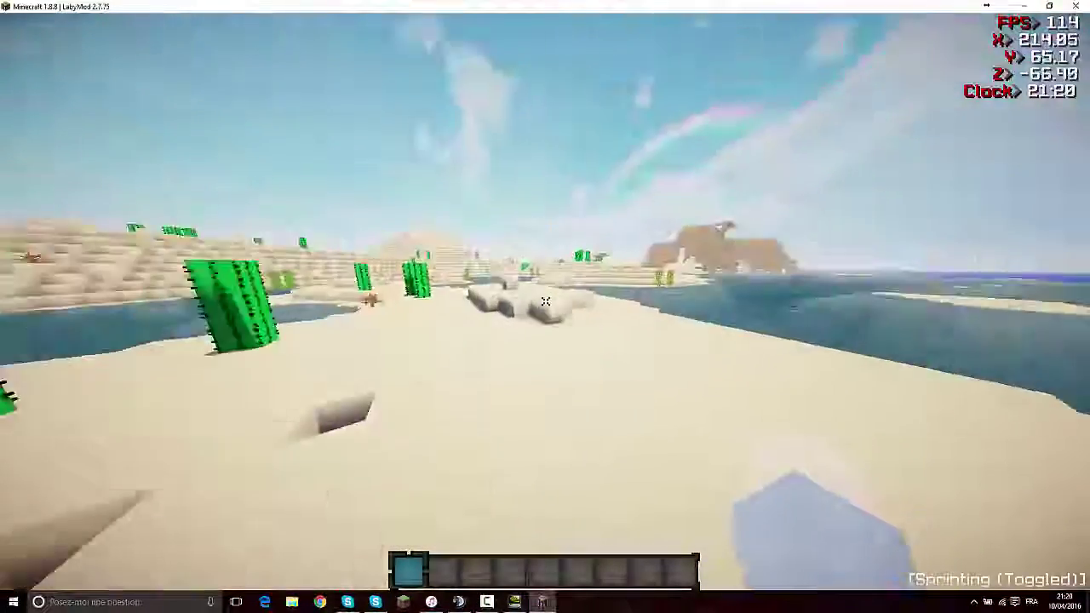
key("w")
key("F5")
key("F5")
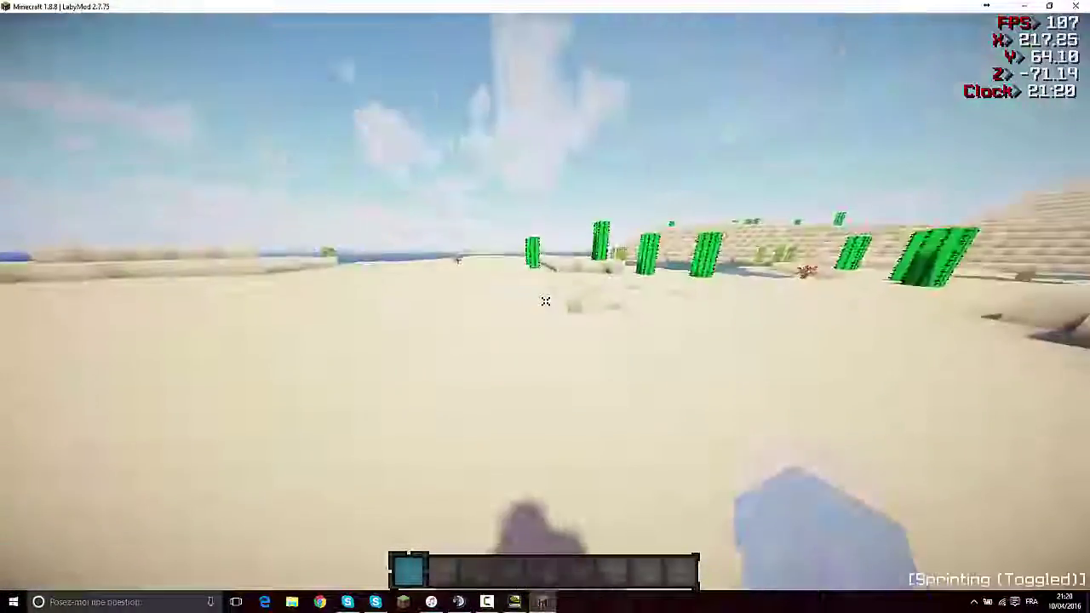
- Load the Chocapic13 V4-Medium.zip shader pack from the video settings' shader list and return to the world
key("Escape")
left_click(457, 309)
left_click(409, 277)
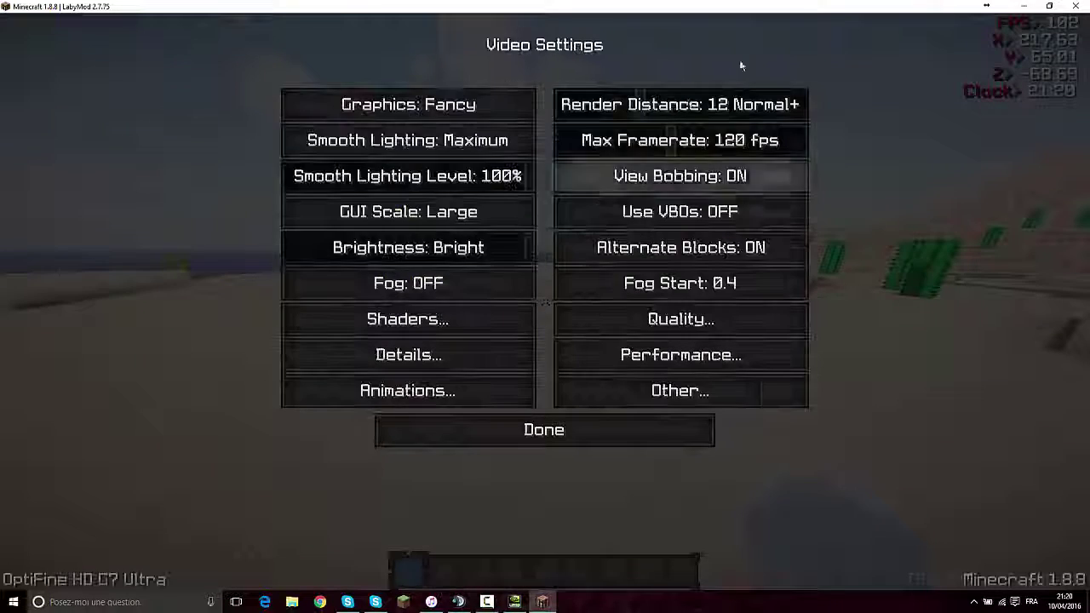
left_click(425, 320)
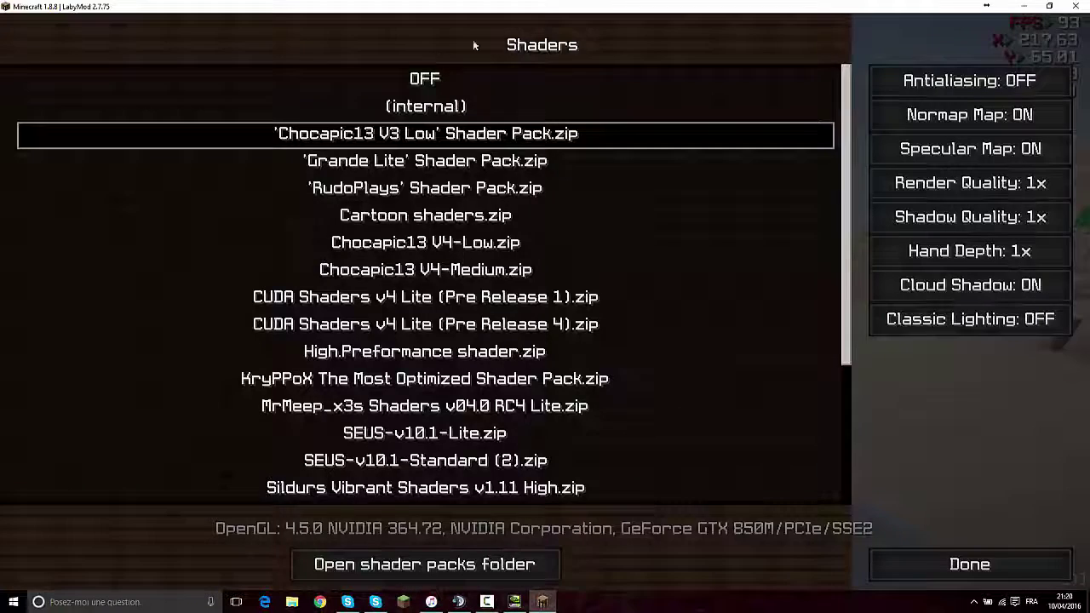
scroll(707, 271, "down", 6)
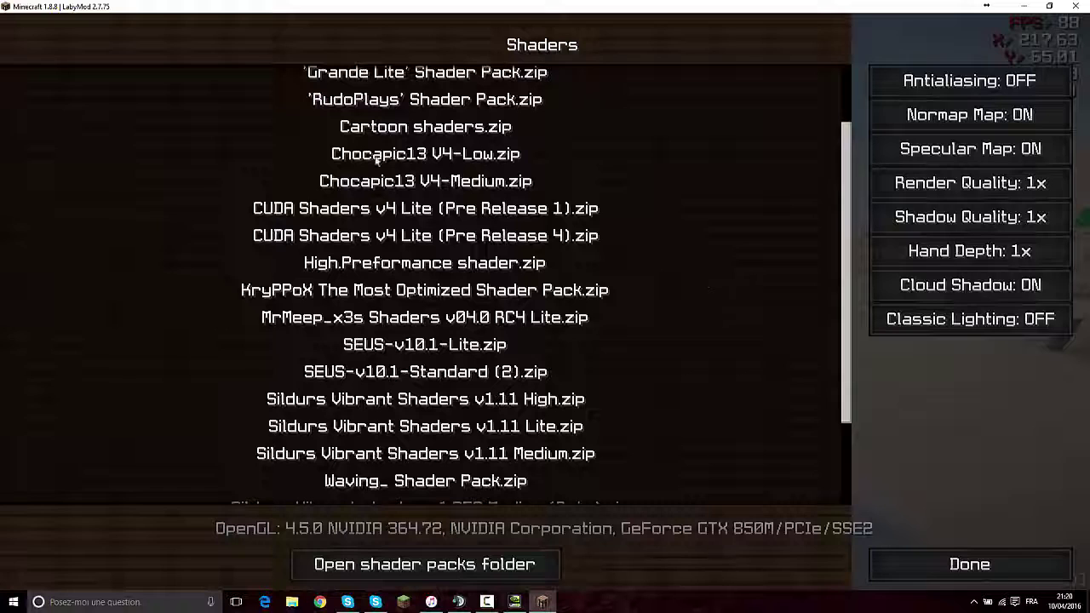
left_click(441, 186)
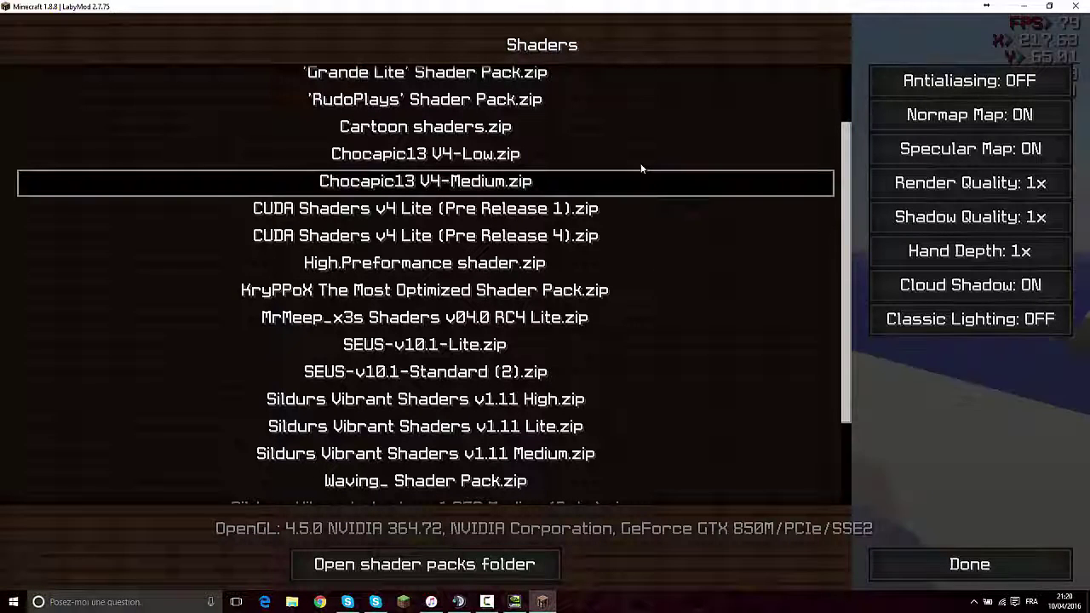
left_click(935, 559)
left_click(596, 429)
left_click(562, 409)
left_click(564, 185)
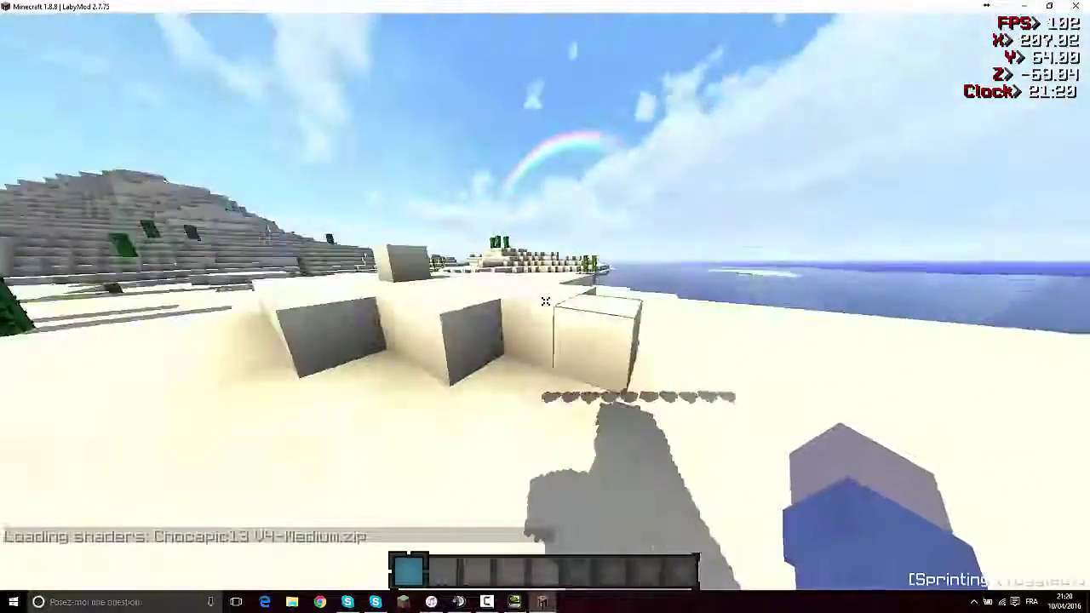
- Fly and sprint across the desert islands in several camera perspectives, examining the FPS display with the Chocapic13 V4-Medium shader pack
key("space")
key("space")
key("w")
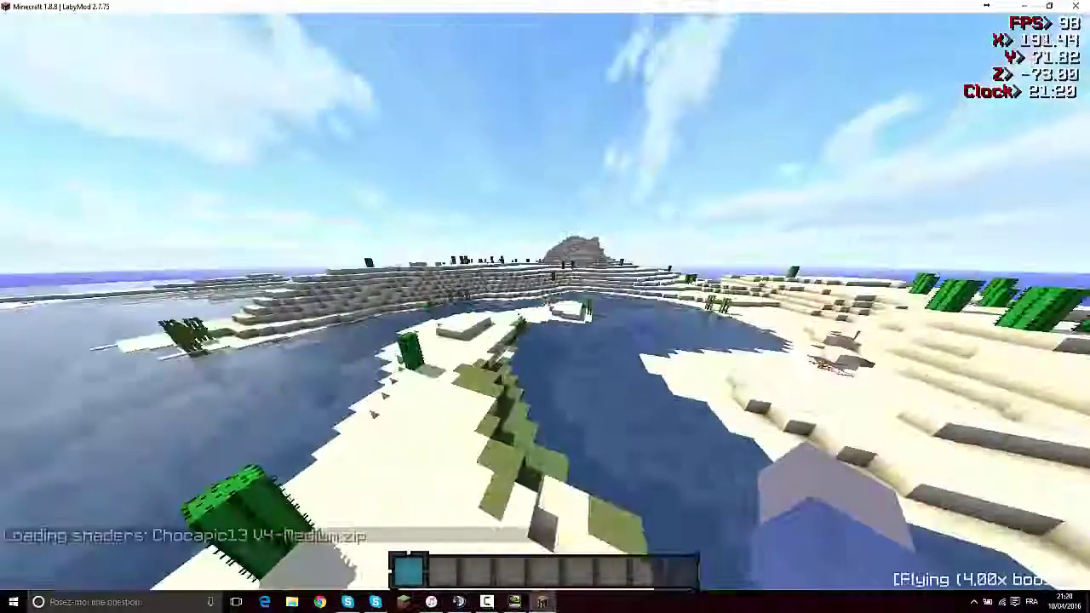
key("w")
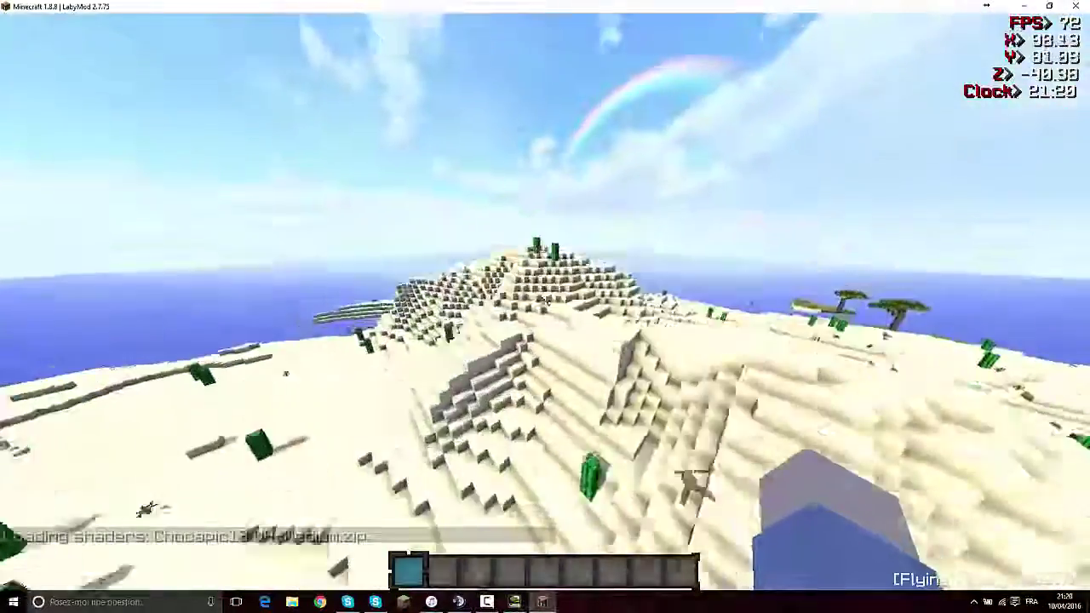
key("shift")
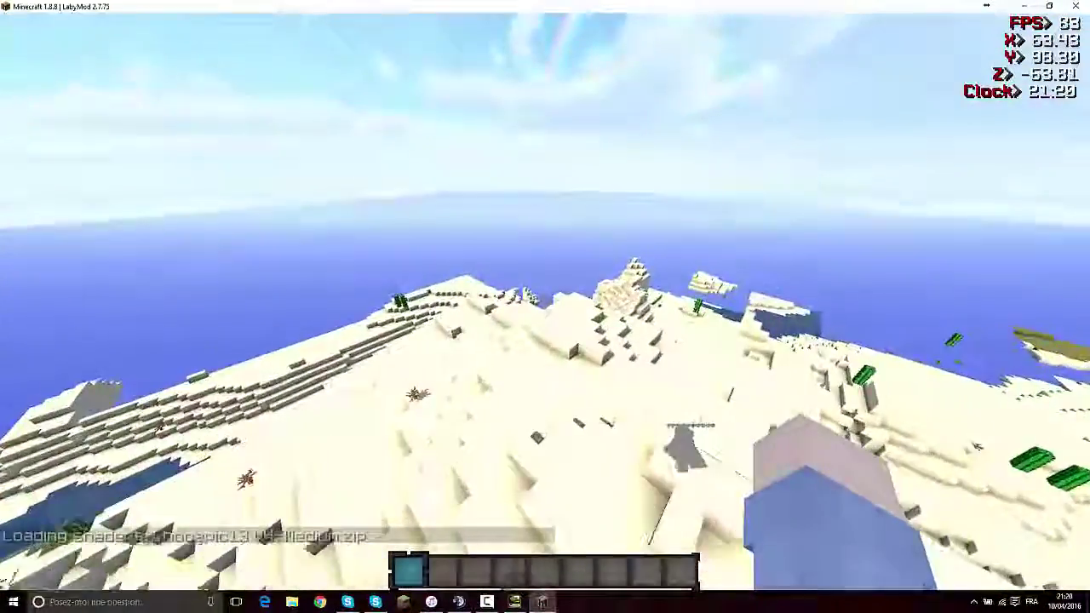
key("w")
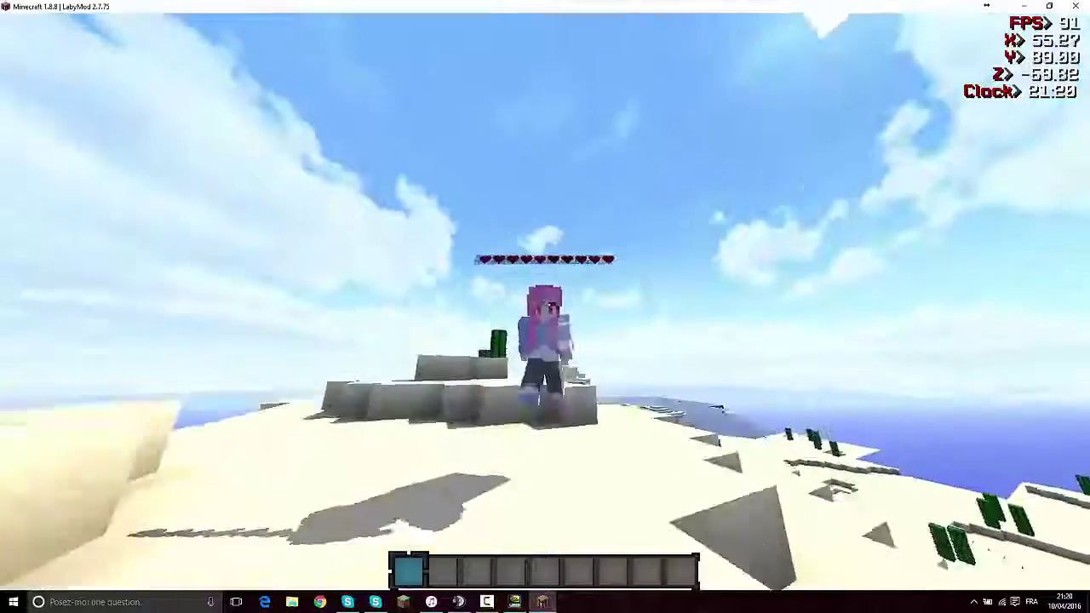
key("F5")
key("w")
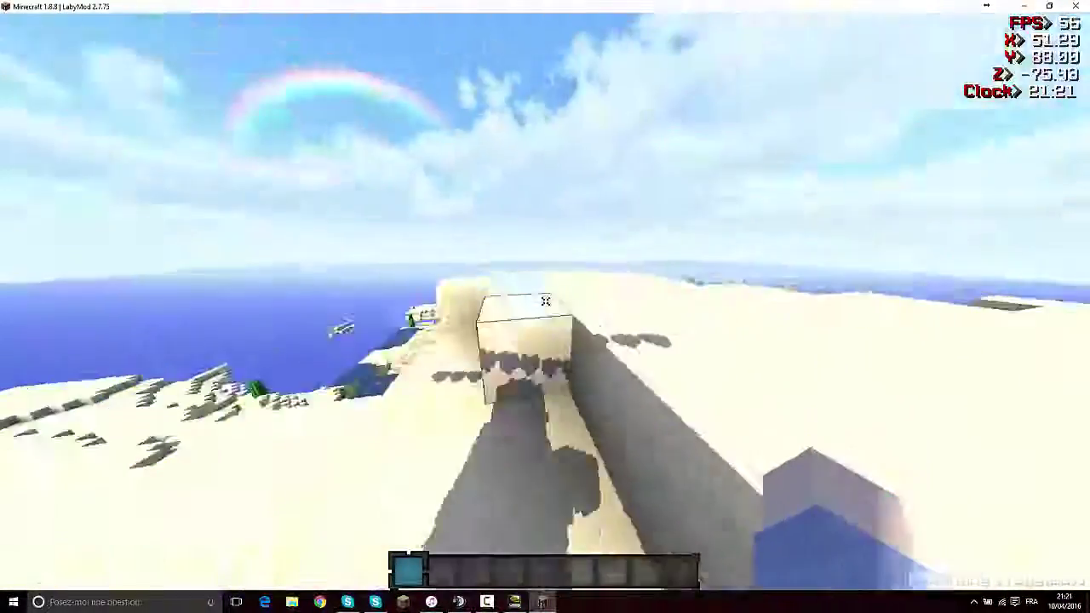
key("F5")
key("w")
key("F5")
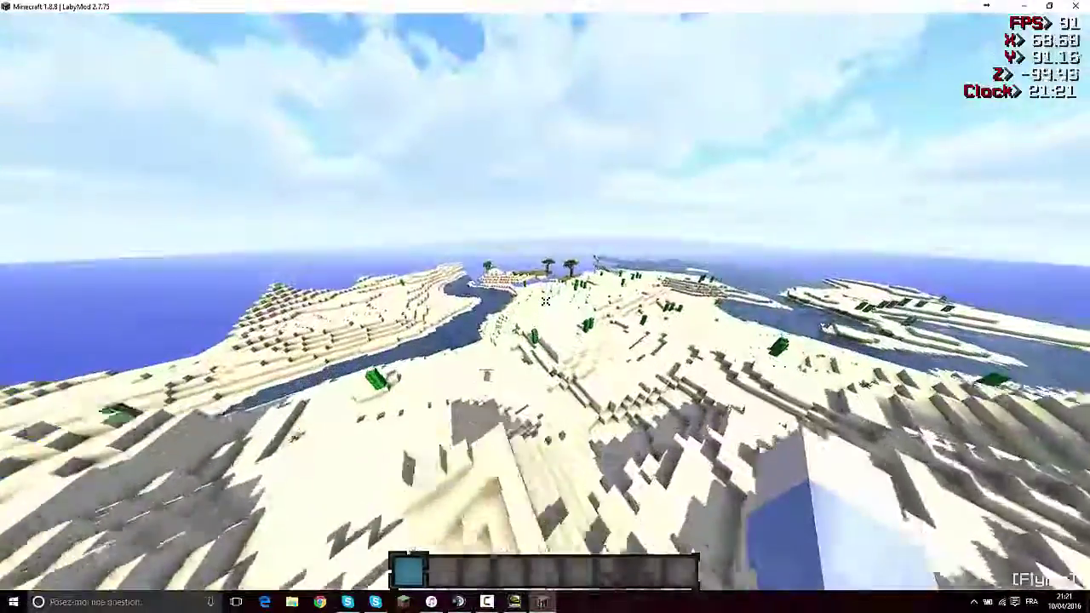
key("w")
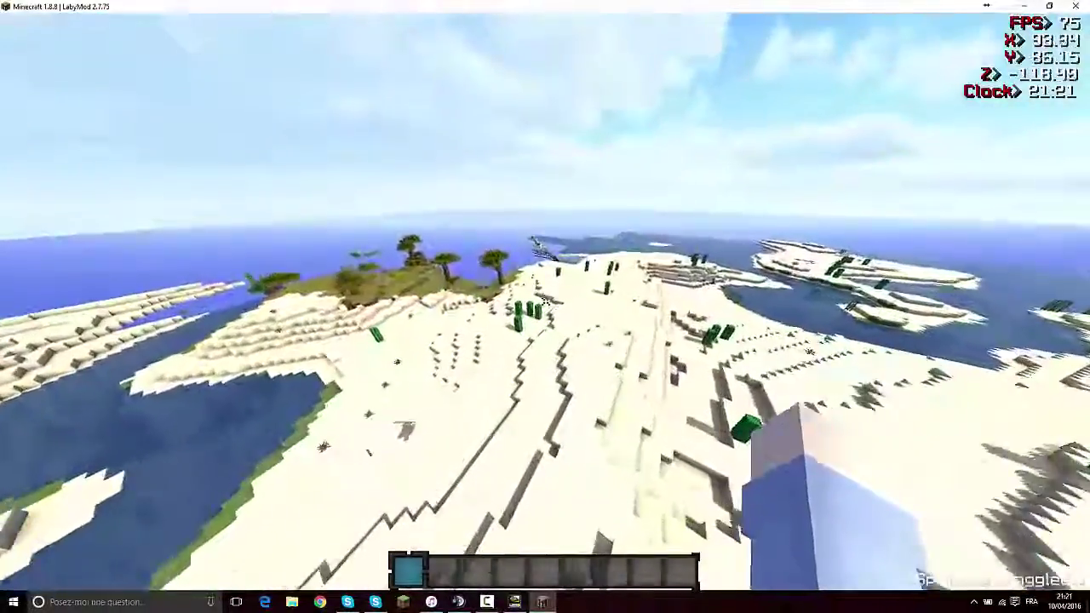
key("w")
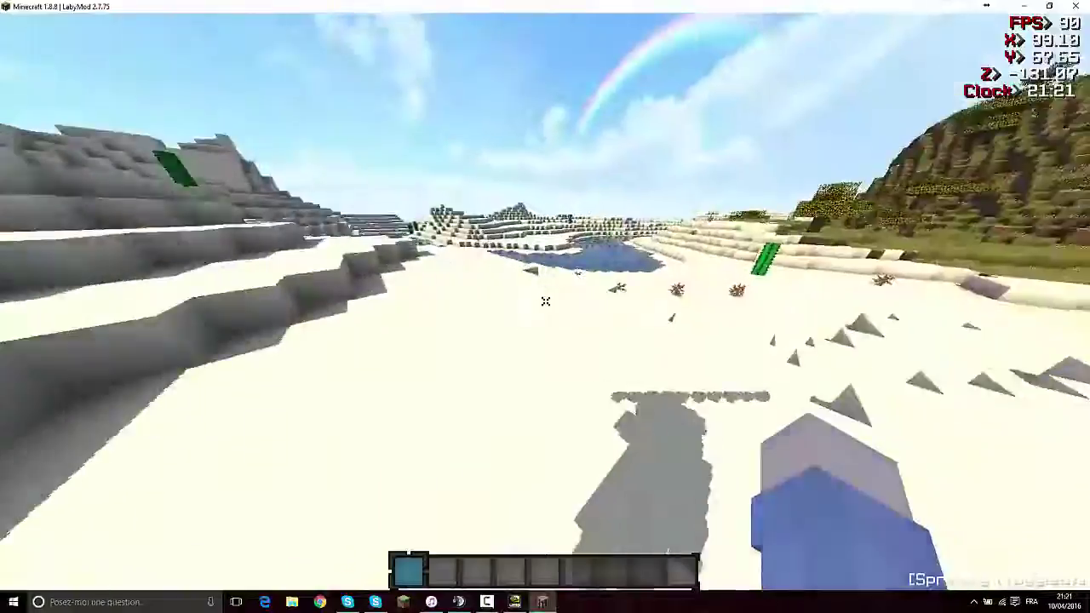
key("w")
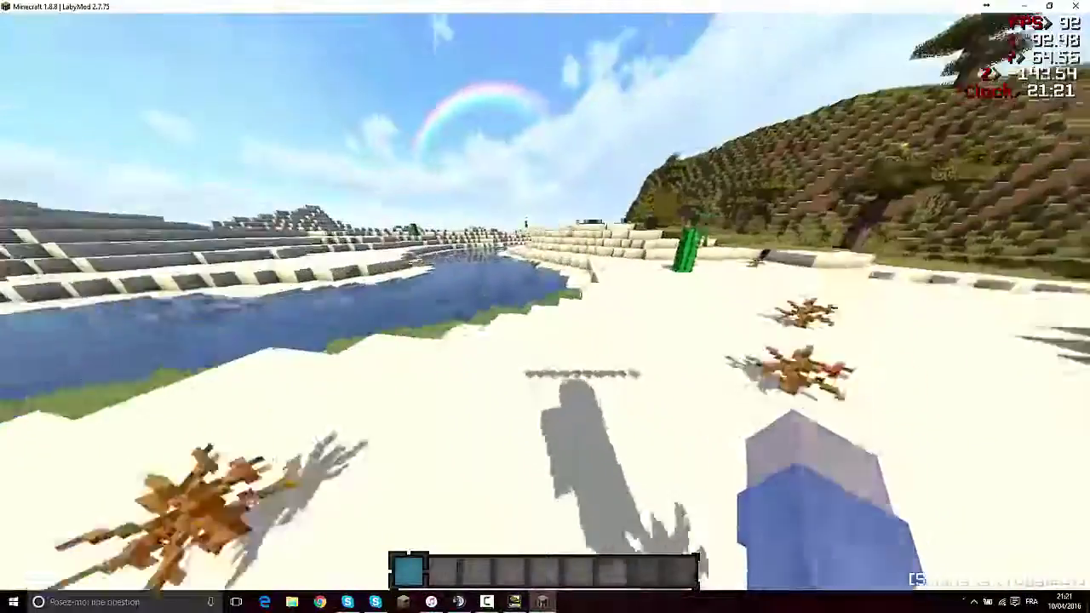
- Sprint along the sandy and grassy riverbank, switching camera perspectives, to examine the FPS display with the Chocapic13 V4-Medium shader pack
key("w")
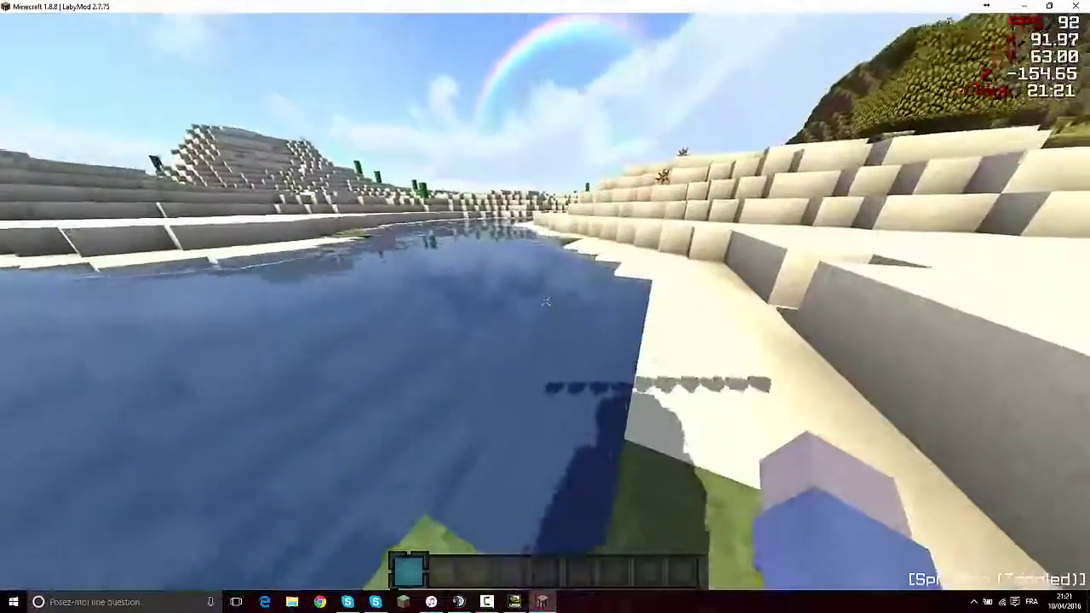
key("w")
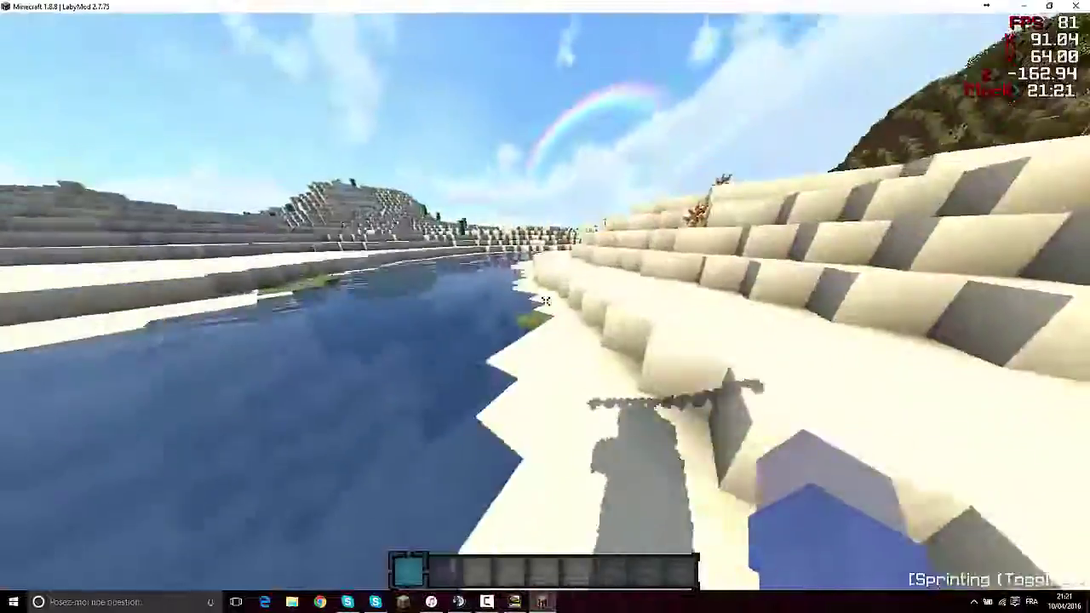
key("w")
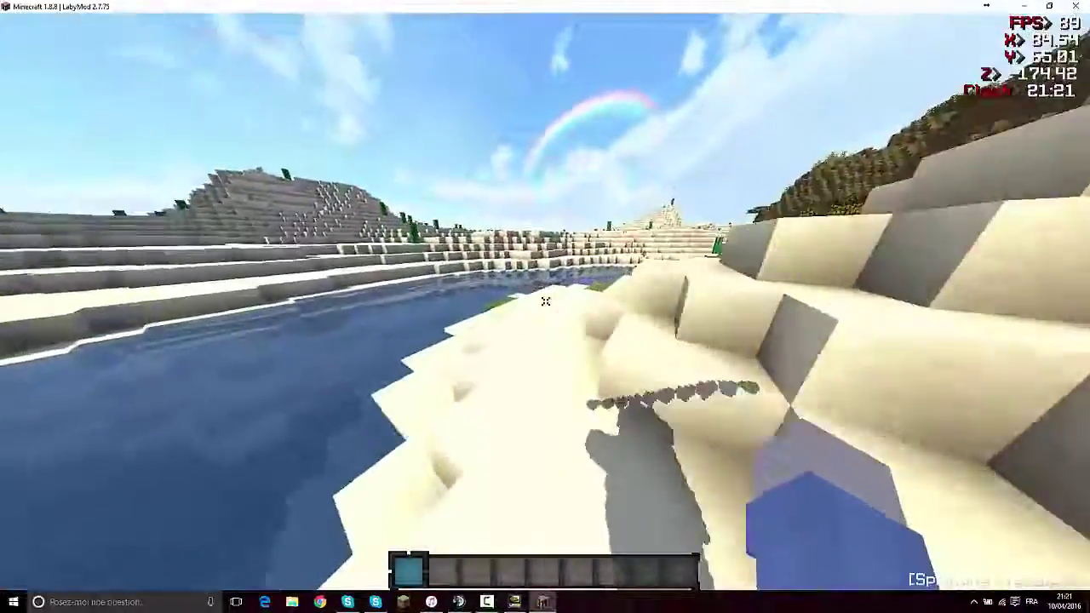
key("w")
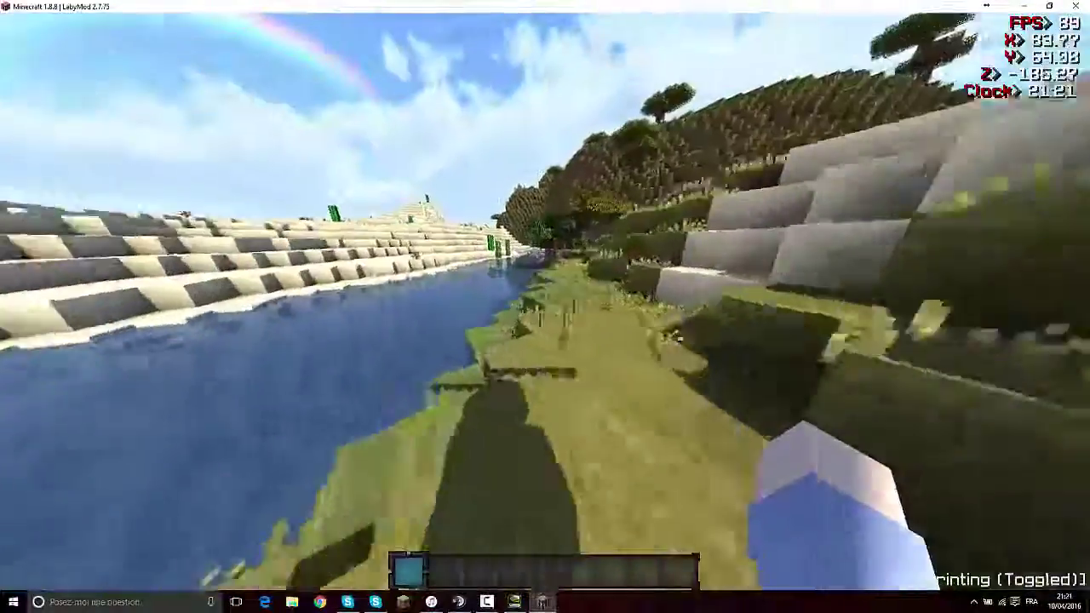
key("w")
key("F5")
key("w")
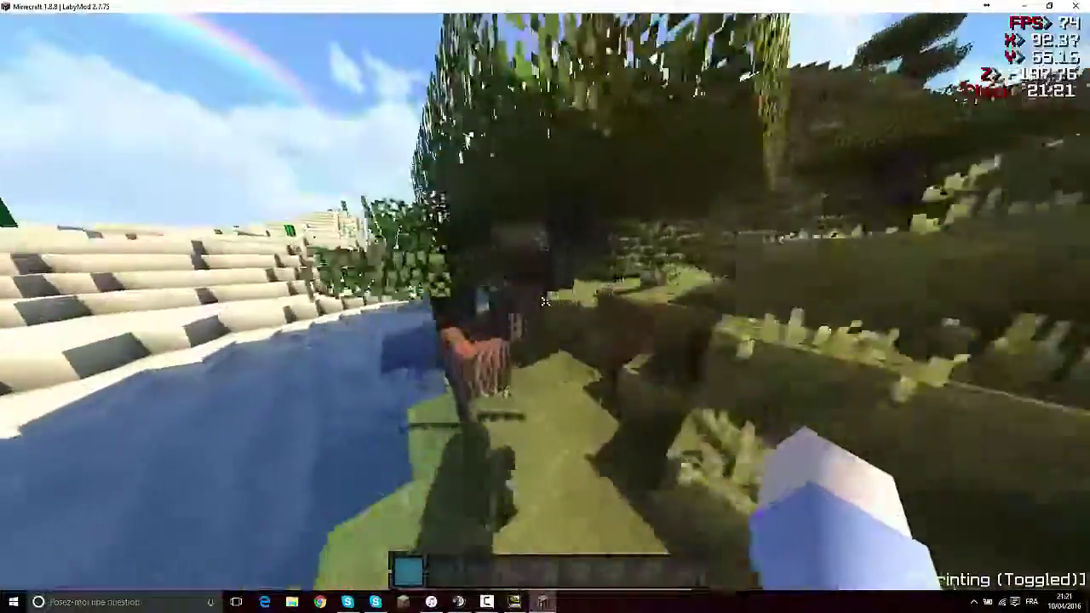
key("w")
key("space")
key("F5")
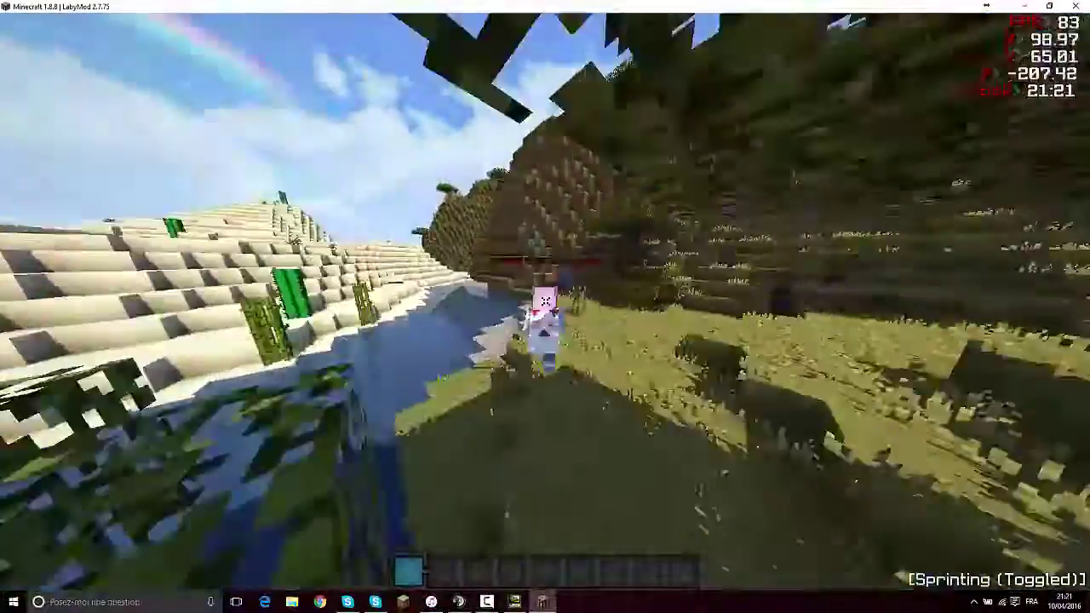
key("F5")
key("F5")
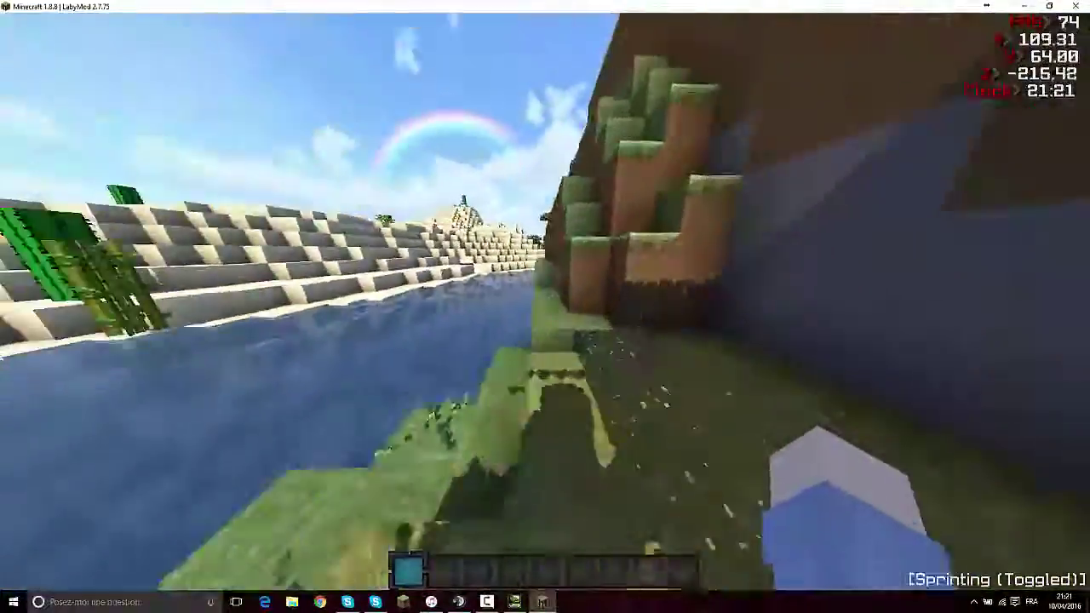
- Cross the river and sprint and jump past the sand slopes into the acacia savanna, examining the FPS display
key("w")
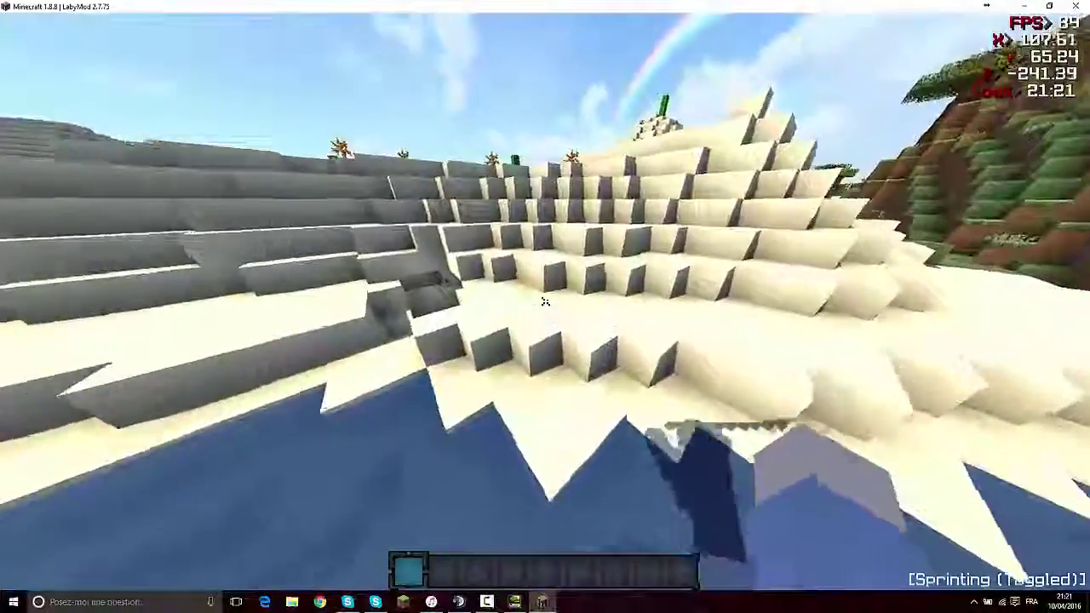
key("w")
key("w")
key("space")
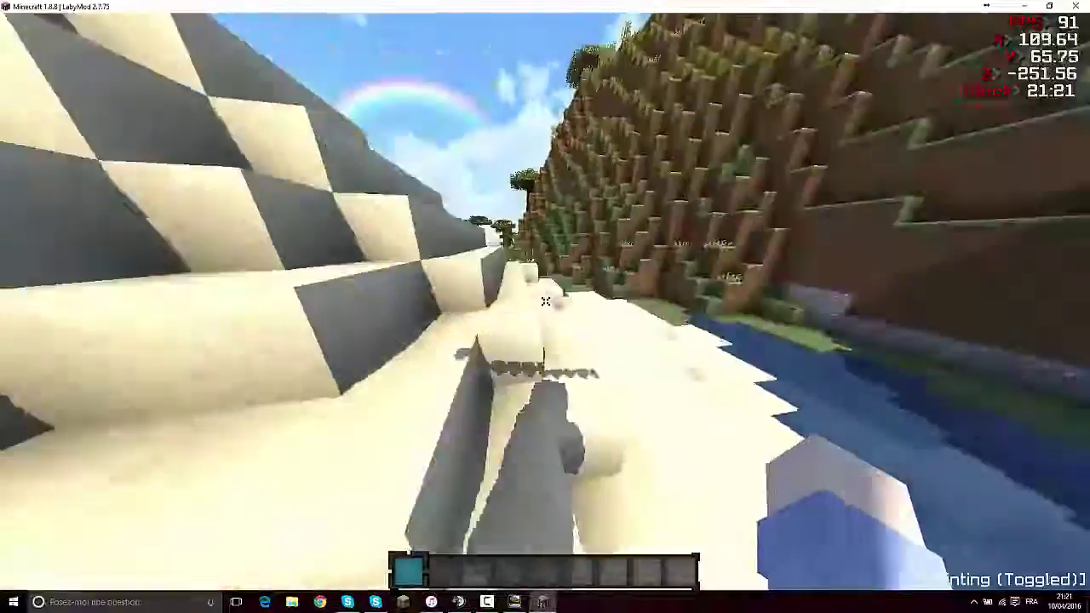
key("w")
key("space")
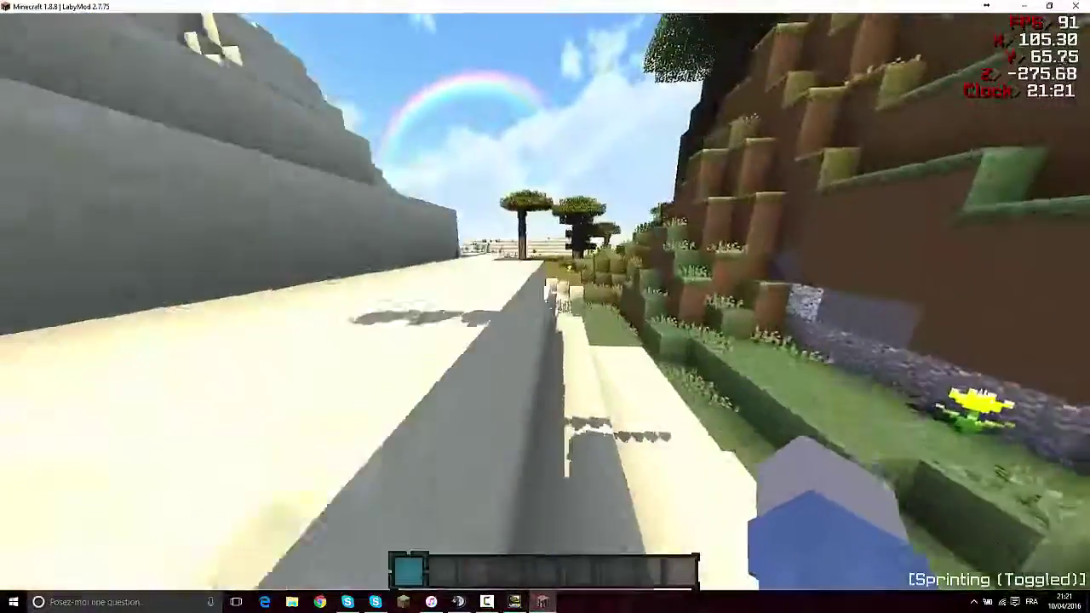
key("w")
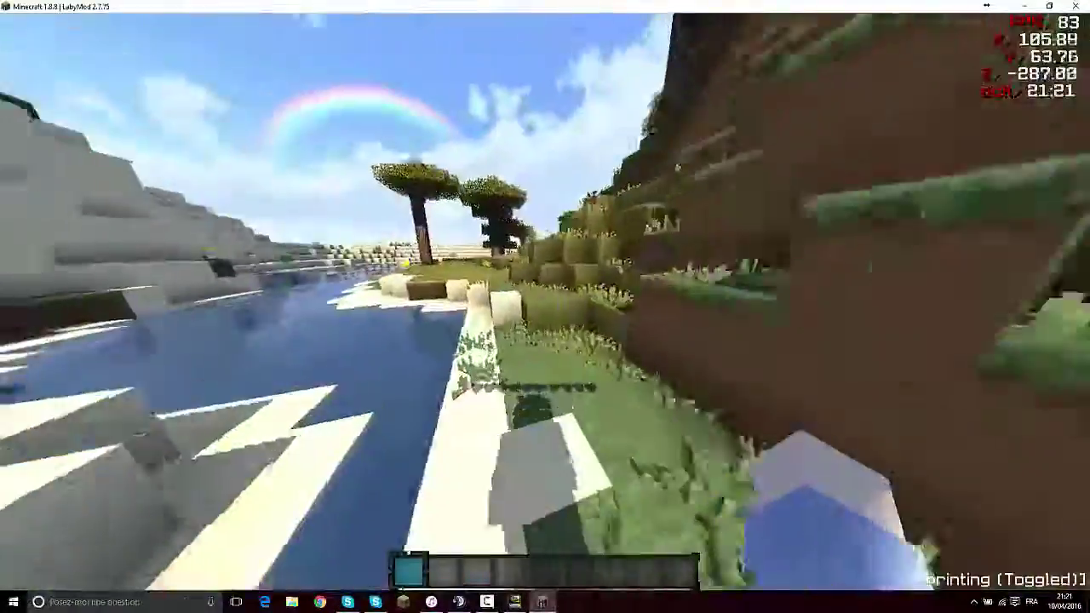
key("w")
key("space")
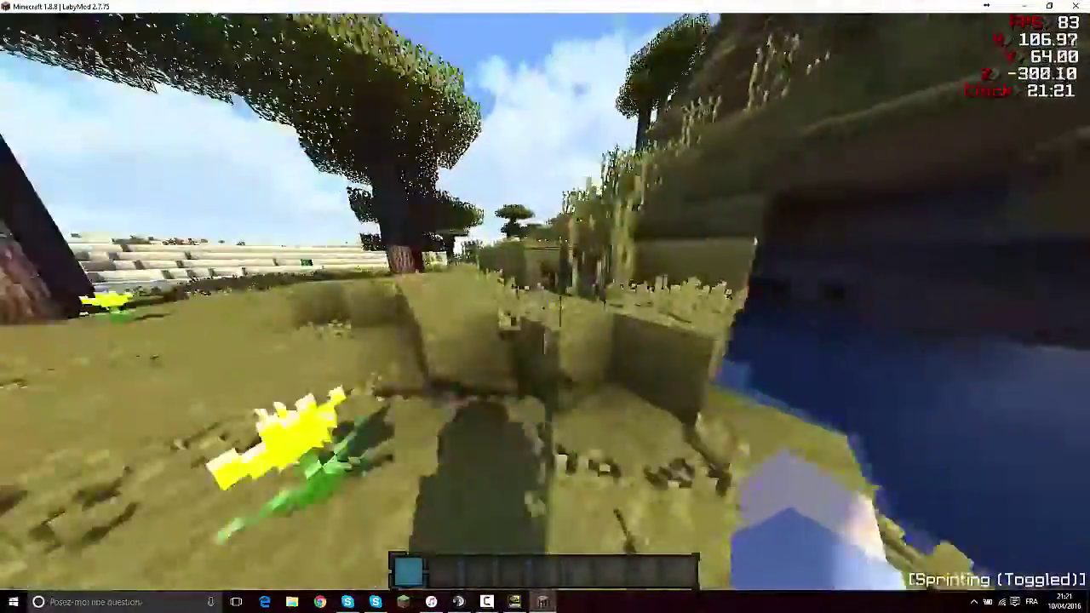
key("w")
key("space")
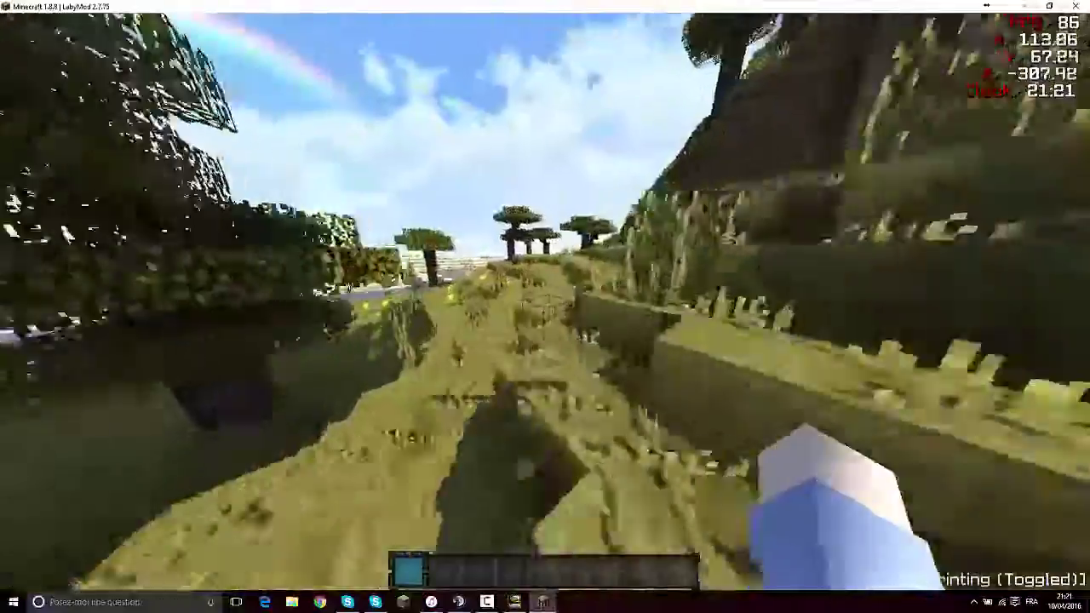
key("w")
- Fly over the savanna, river and desert in third-person and first-person views, examining the FPS display from the air
key("space")
key("space")
key("w")
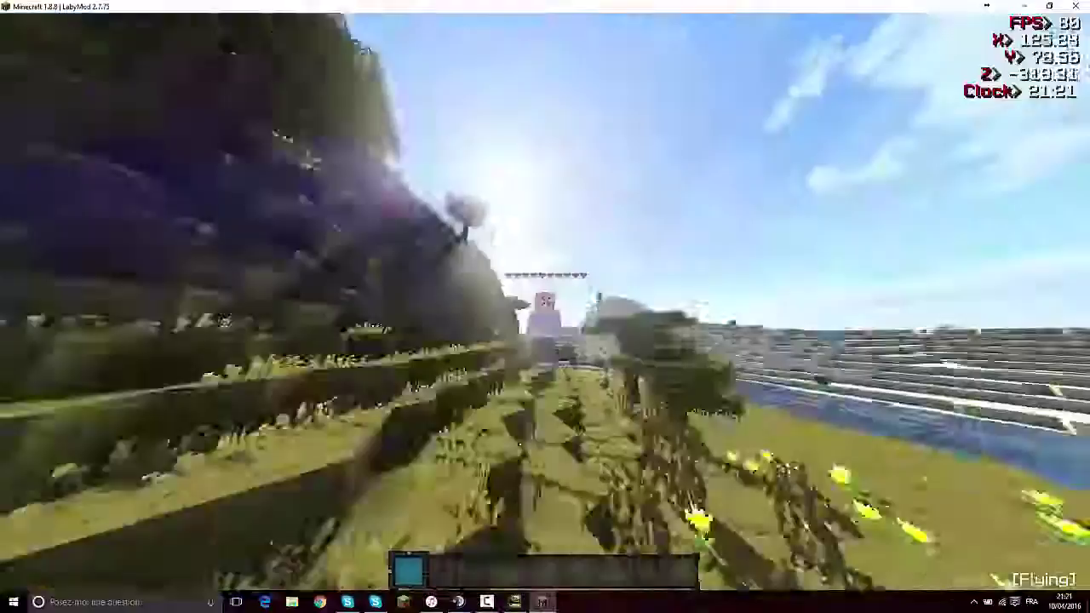
key("w")
key("space")
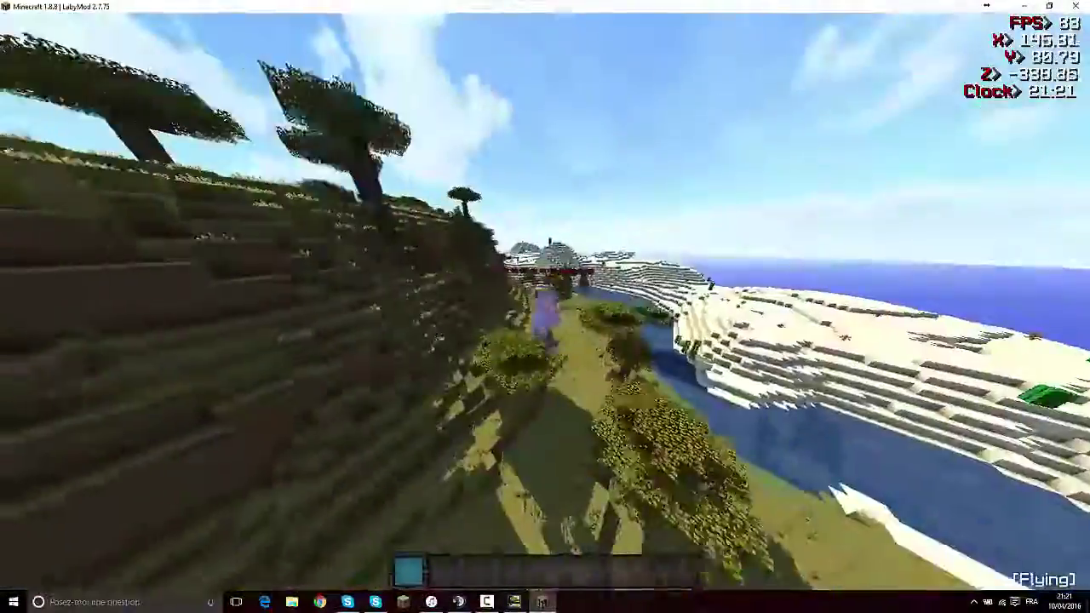
key("w")
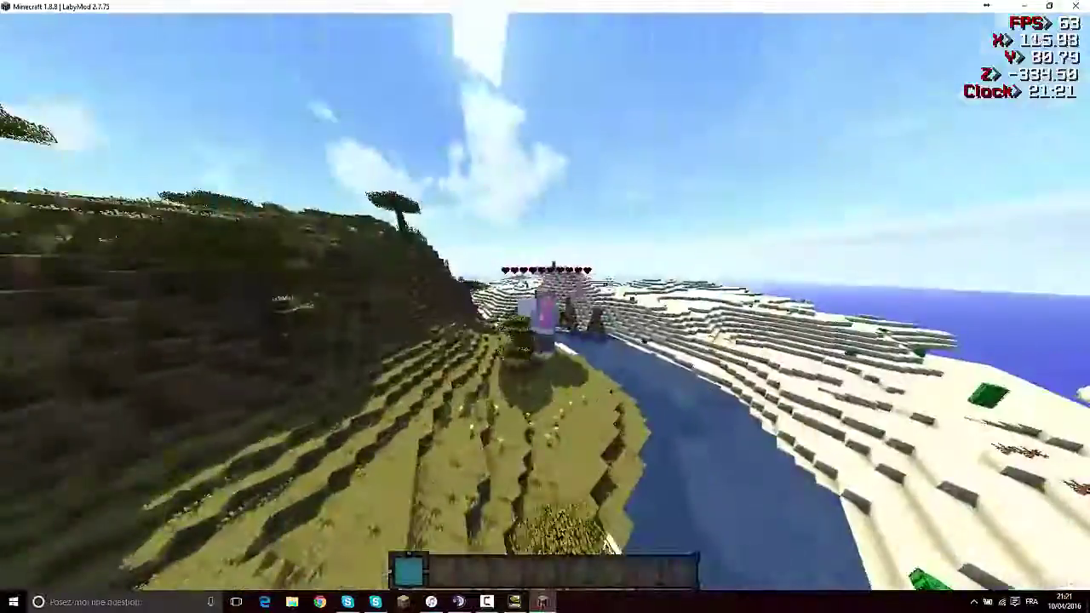
key("w")
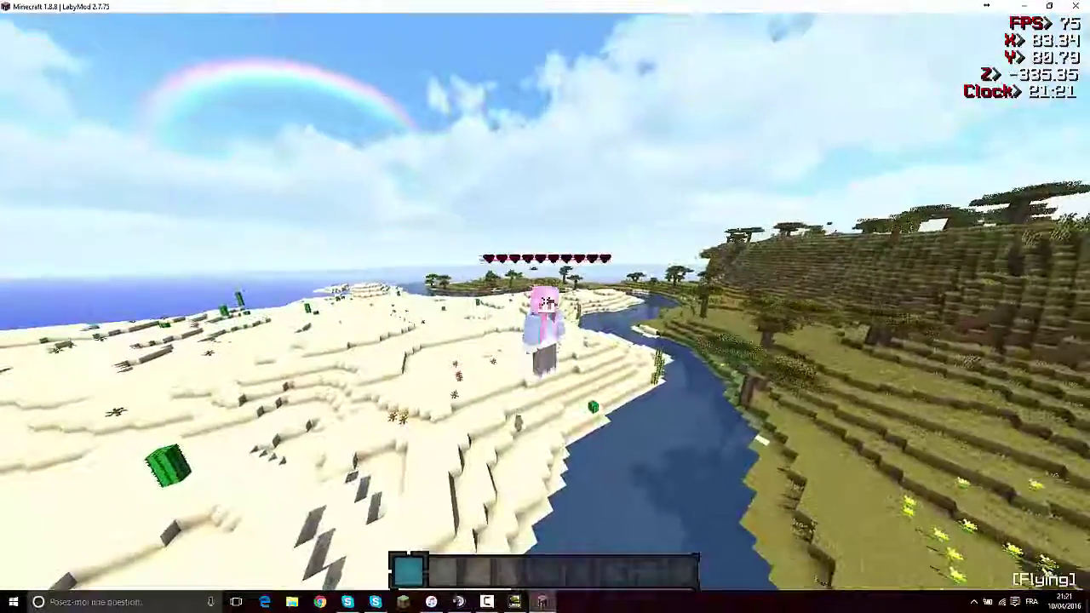
key("shift")
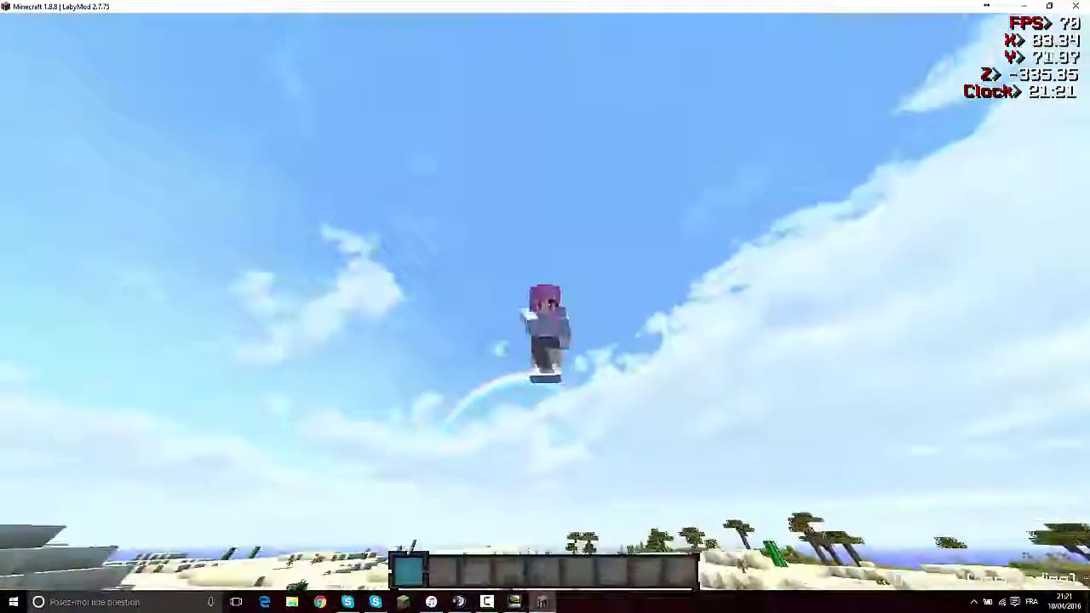
key("F5")
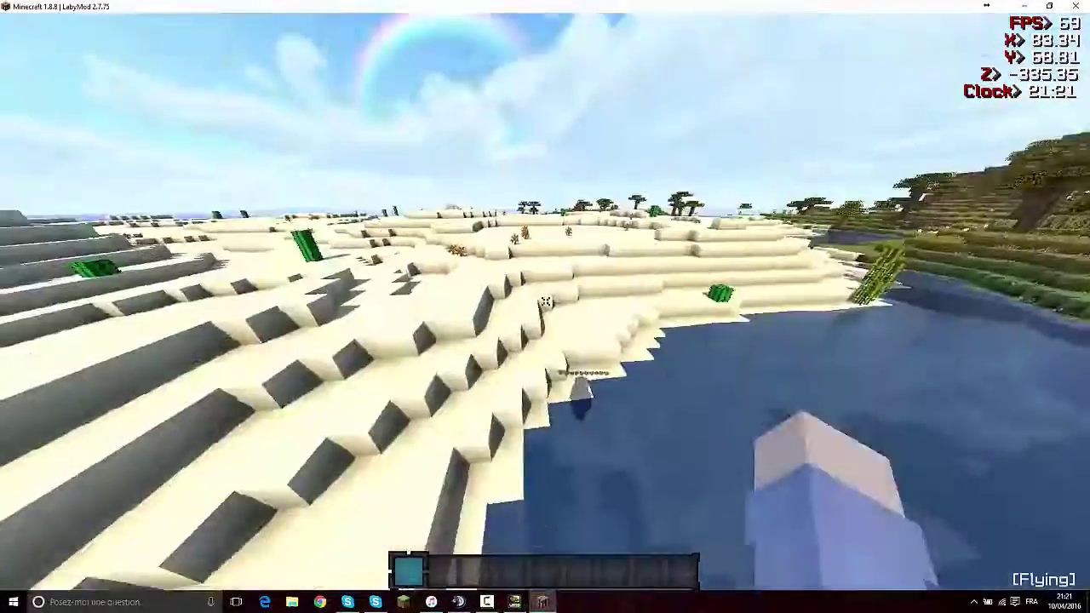
key("w")
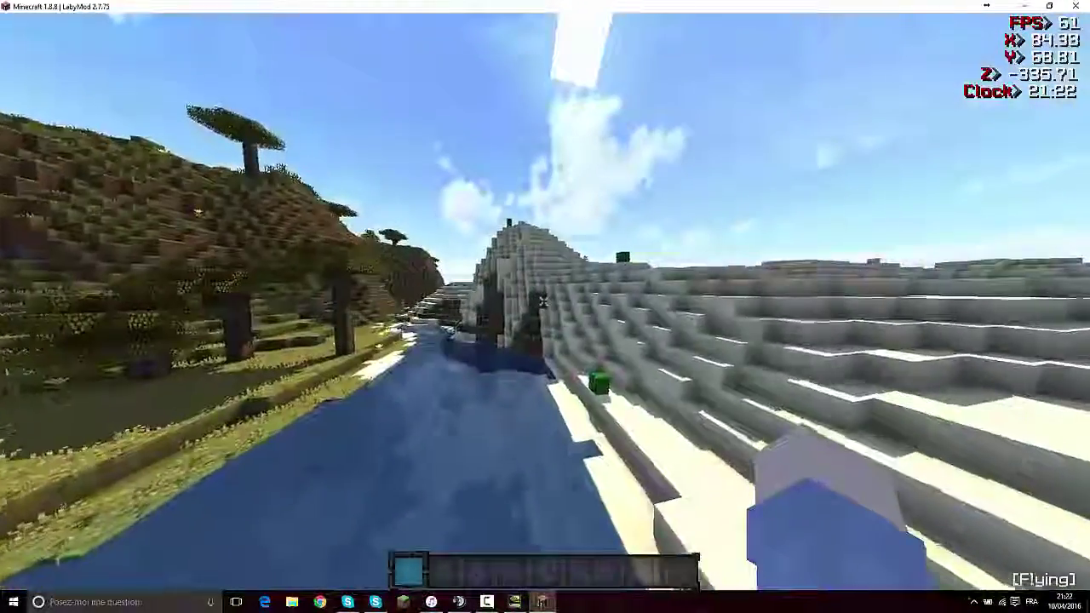
key("w")
key("space")
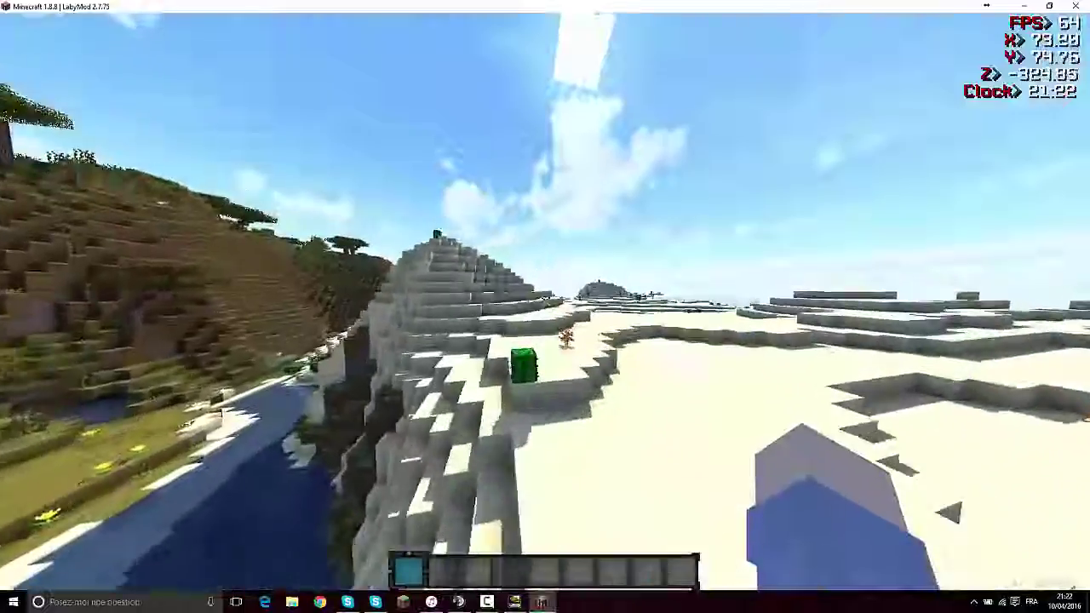